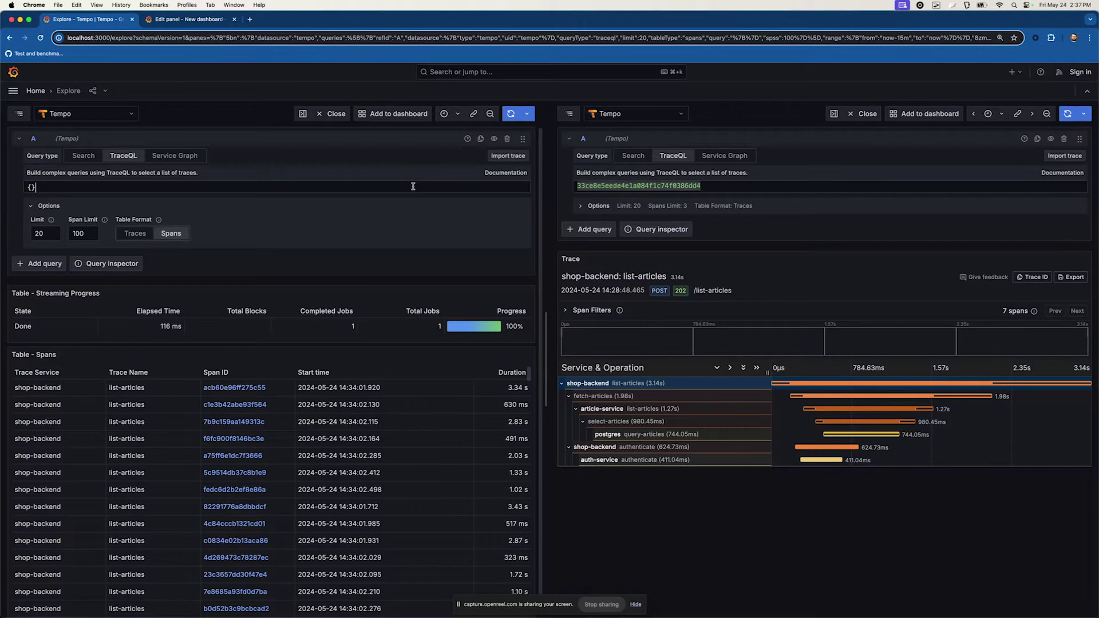
# Extend the empty TraceQL query in the left Explore pane to {} | rate() and run it
pyautogui.hotkey('shift', 'Return')
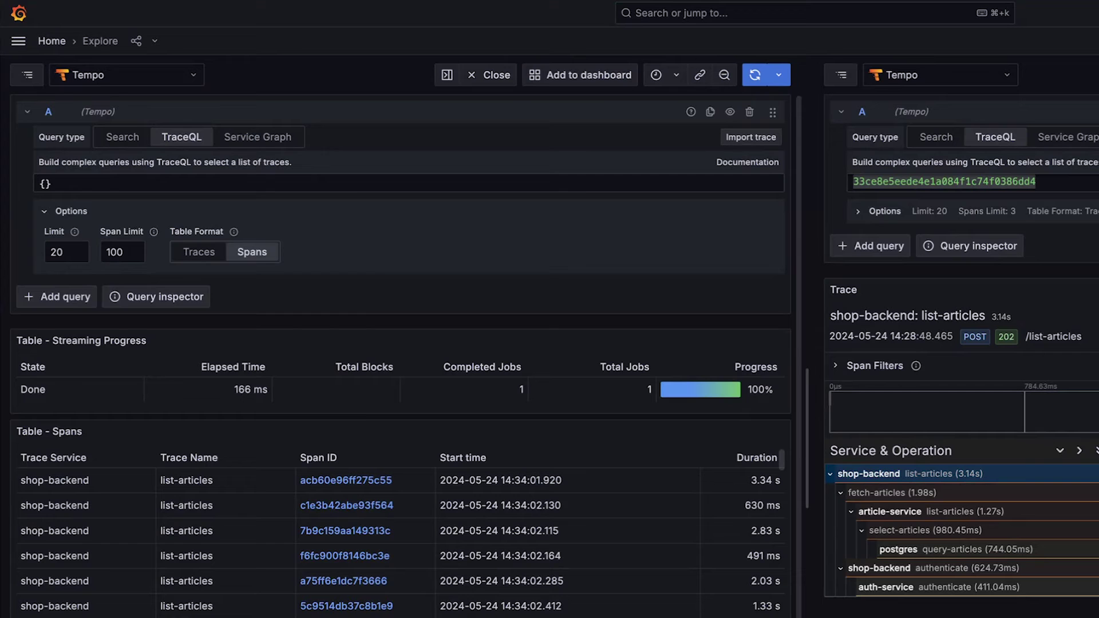
pyautogui.write('| rate9)')
pyautogui.press('BackSpace')
pyautogui.press('BackSpace')
pyautogui.write('()')
pyautogui.hotkey('shift', 'Return')
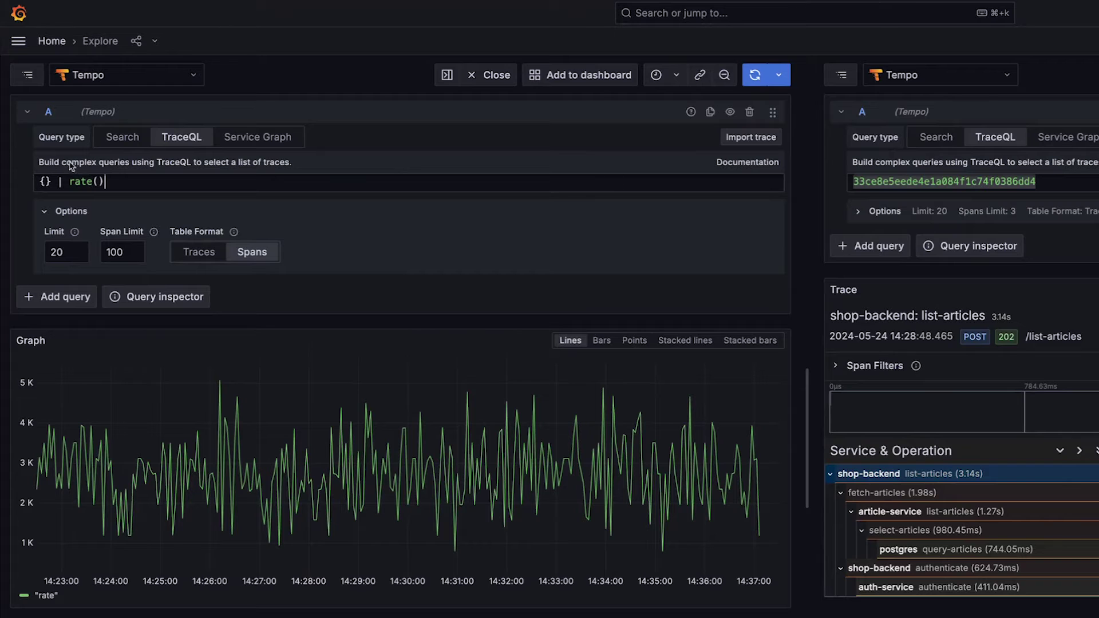
# Filter the rate query to spans where name = "authenticate" and run it
pyautogui.click(47, 182)
pyautogui.write('n')
pyautogui.press('BackSpace')
pyautogui.write('n')
pyautogui.press('Return')
pyautogui.press('Return')
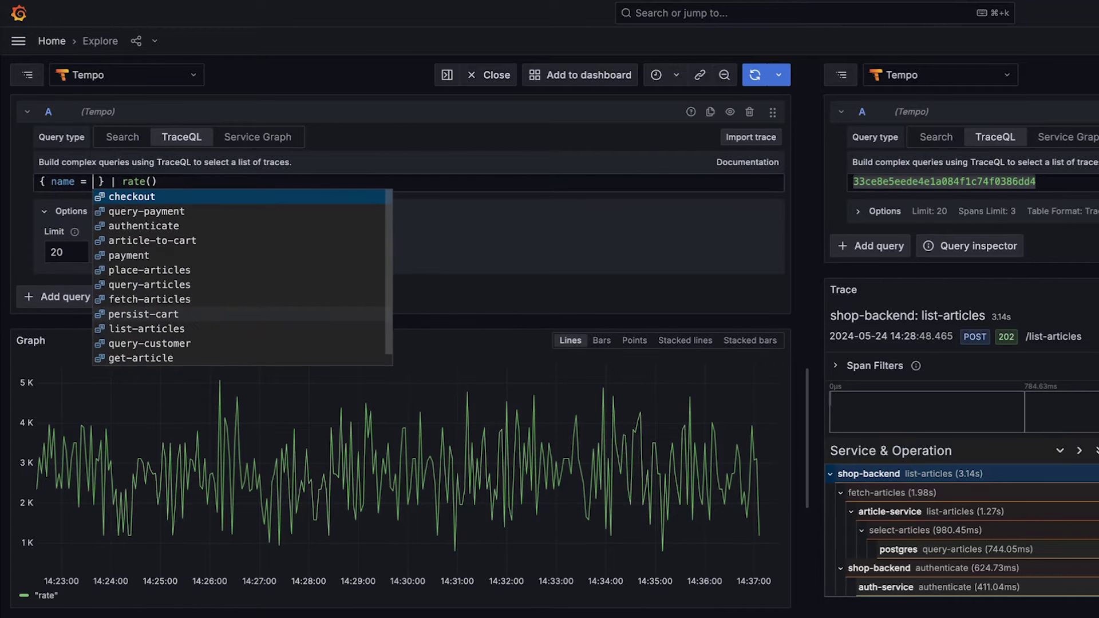
pyautogui.write('"')
pyautogui.press('Return')
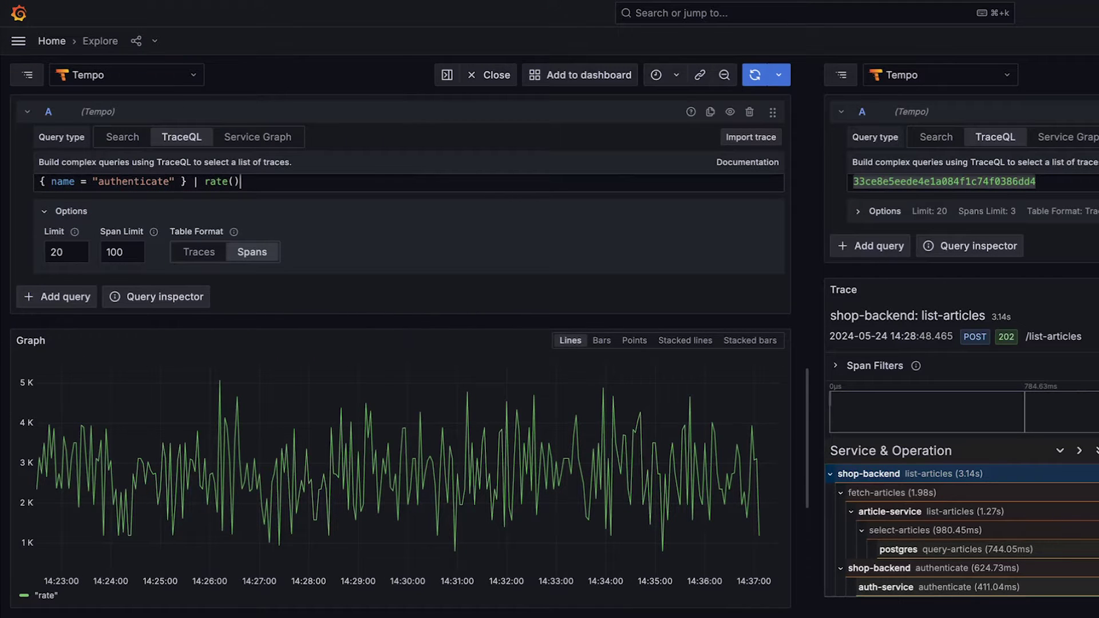
pyautogui.hotkey('shift', 'Return')
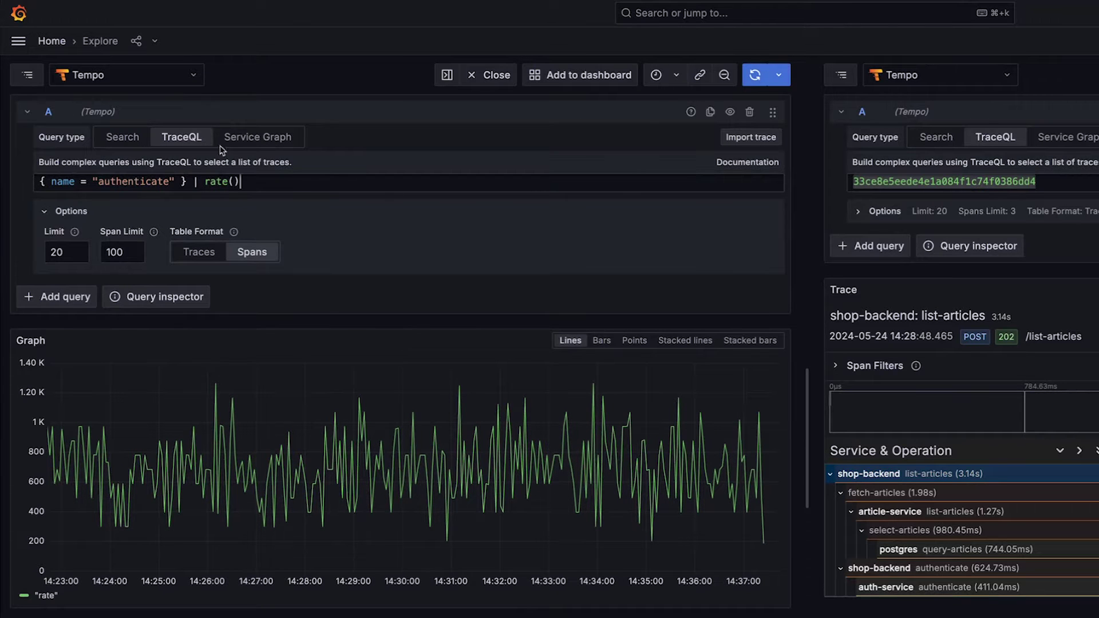
# Replace the rate() function in the authenticate query with quantile_over_time(duration)
pyautogui.moveTo(198, 184); pyautogui.dragTo(346, 188)
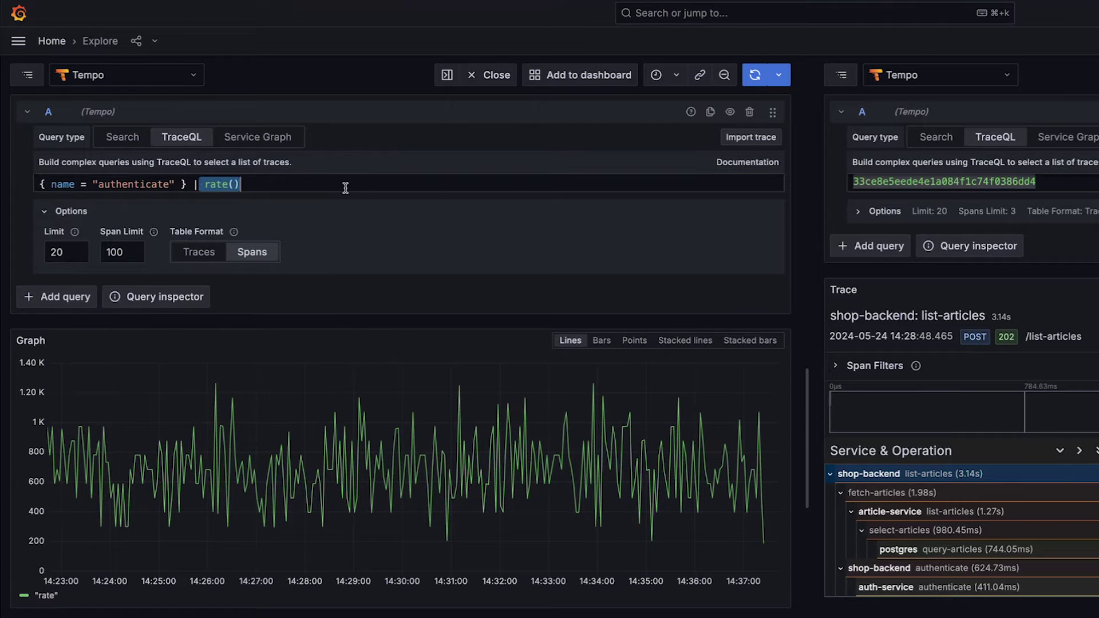
pyautogui.press('Right')
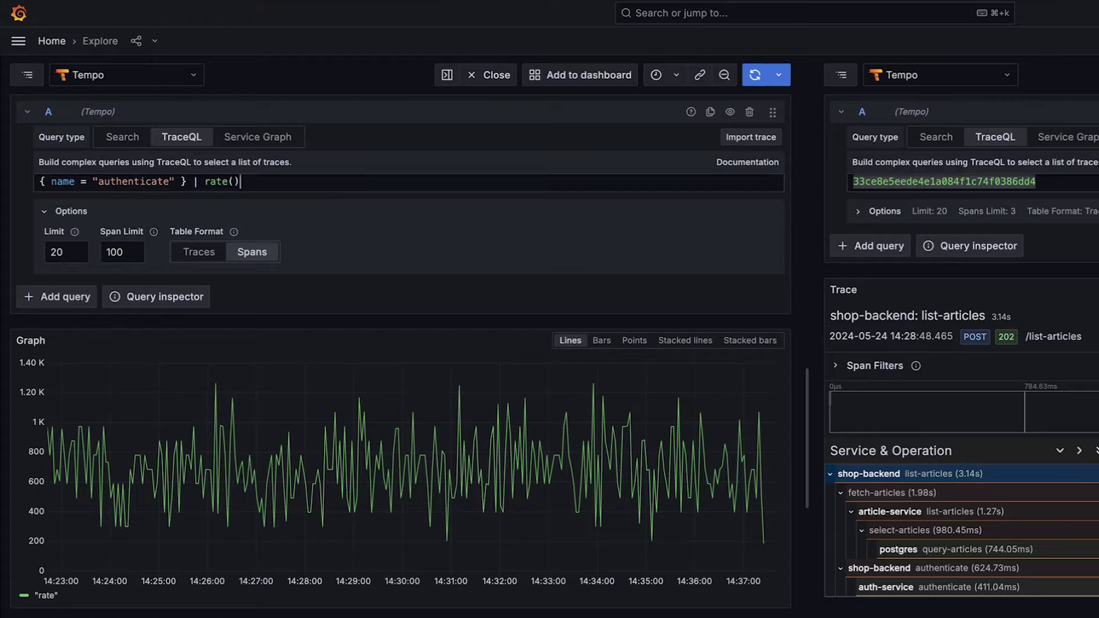
pyautogui.hotkey('shift', 'Left')
pyautogui.hotkey('shift', 'Left')
pyautogui.hotkey('shift', 'Left')
pyautogui.hotkey('shift', 'Left')
pyautogui.hotkey('shift', 'Left')
pyautogui.hotkey('shift', 'Left')
pyautogui.write('hist')
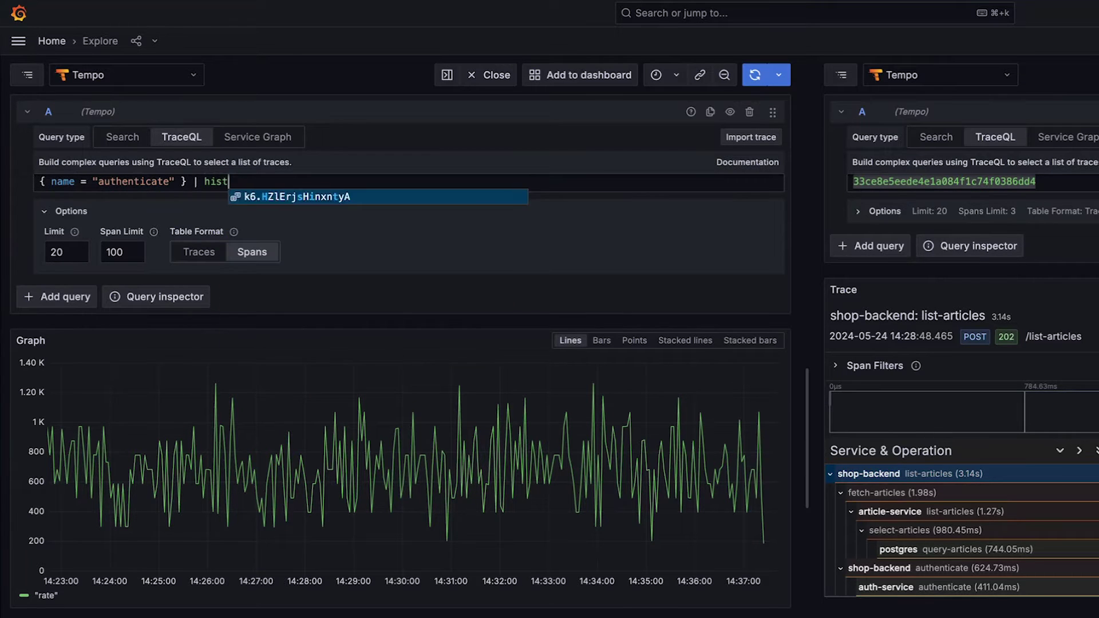
pyautogui.write('oquant')
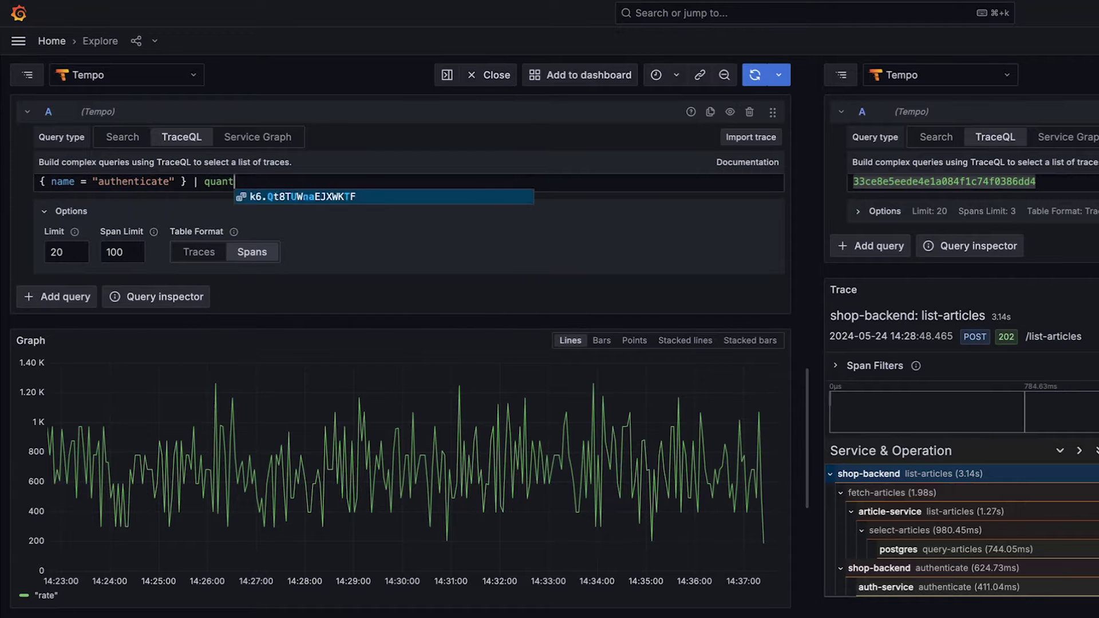
pyautogui.write('ile_over_time(durait')
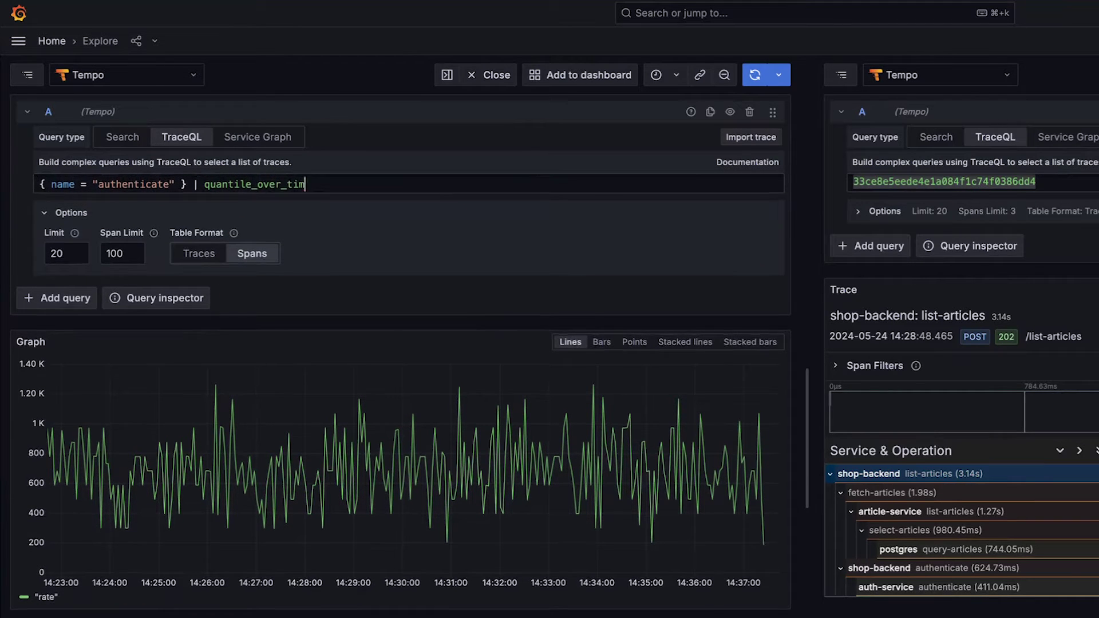
pyautogui.press('BackSpace')
pyautogui.press('BackSpace')
pyautogui.write('tion')
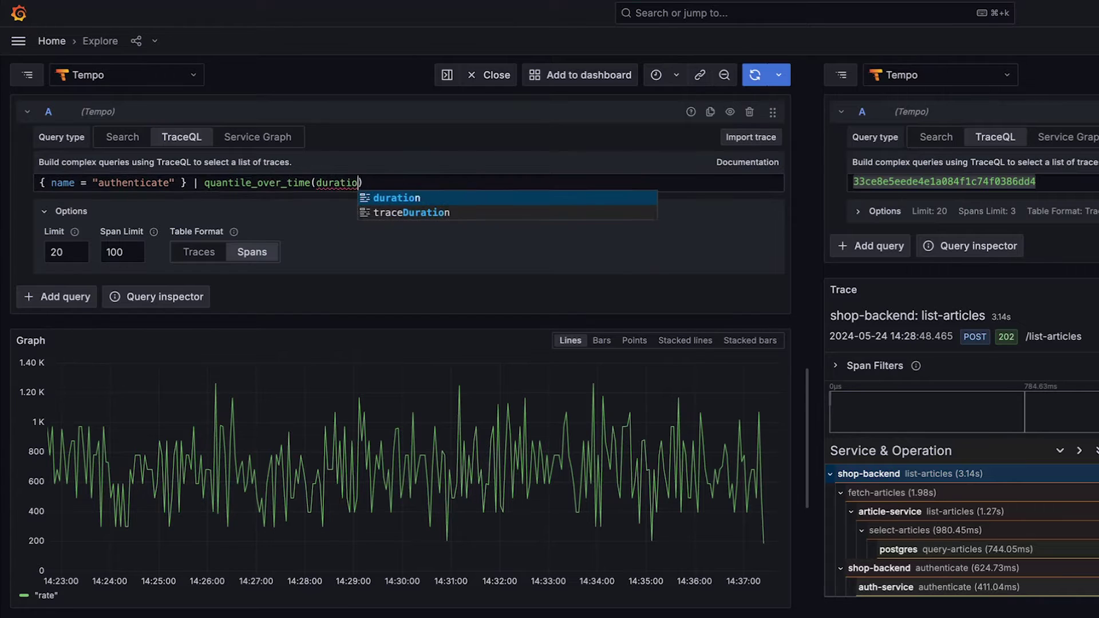
# Add the quantiles .99, .9 and .5 after duration in quantile_over_time and run the query
pyautogui.click(337, 181)
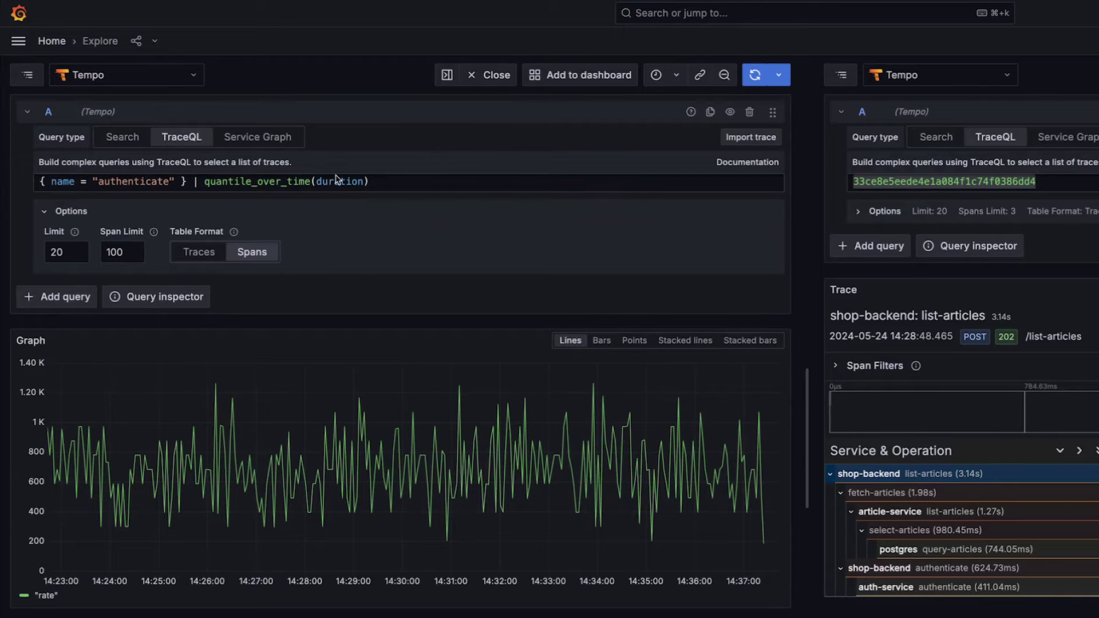
pyautogui.doubleClick(79, 181)
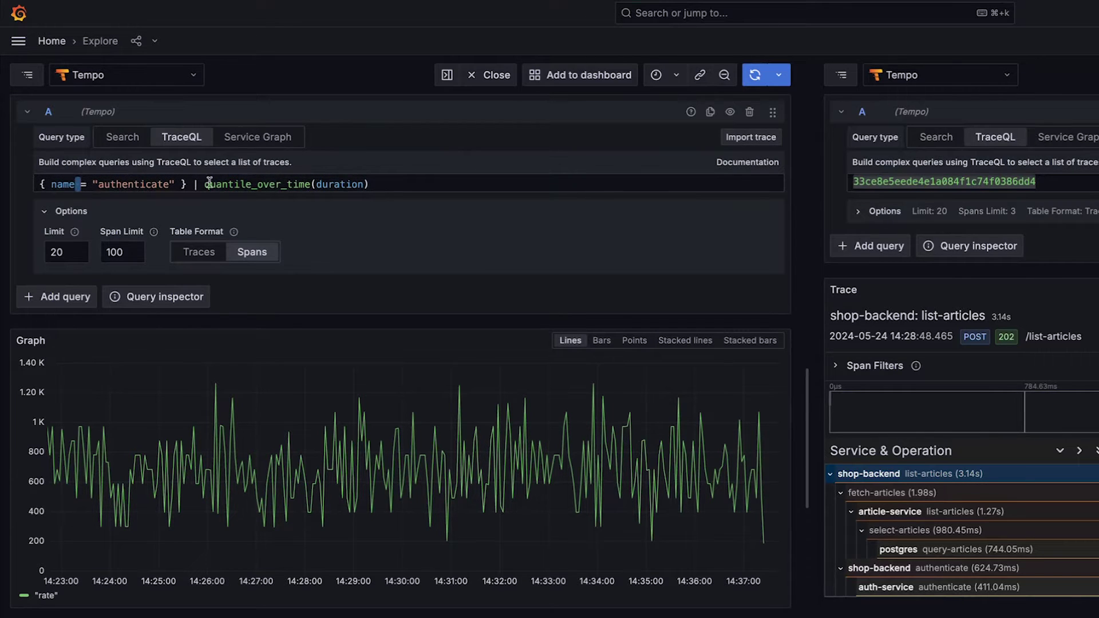
pyautogui.doubleClick(341, 184)
pyautogui.press('Right')
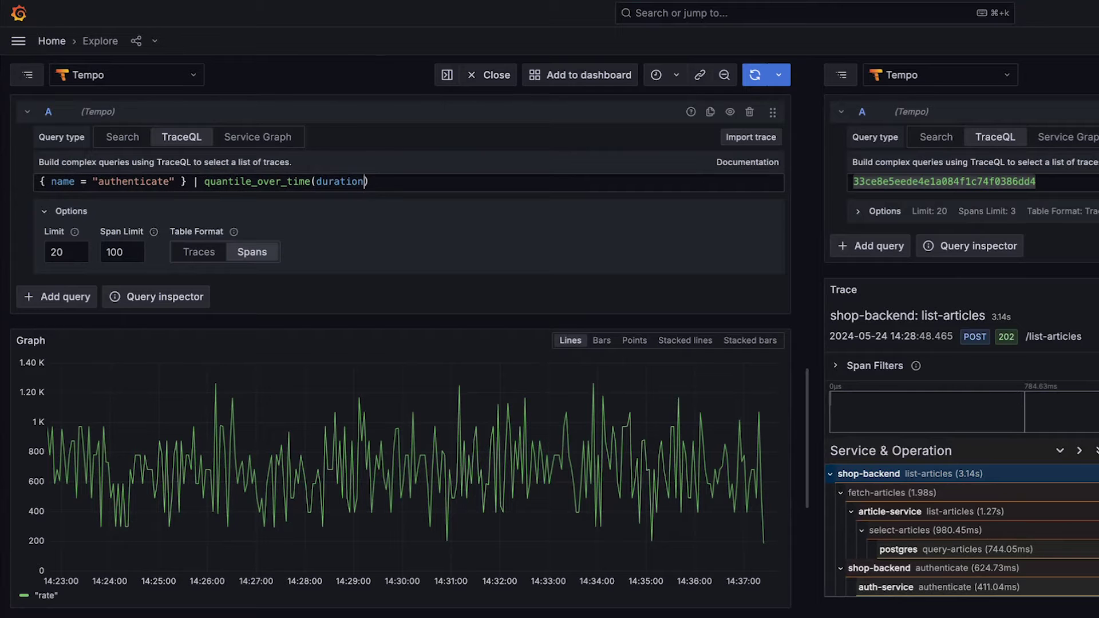
pyautogui.write(', .99, .')
pyautogui.write('9, .5')
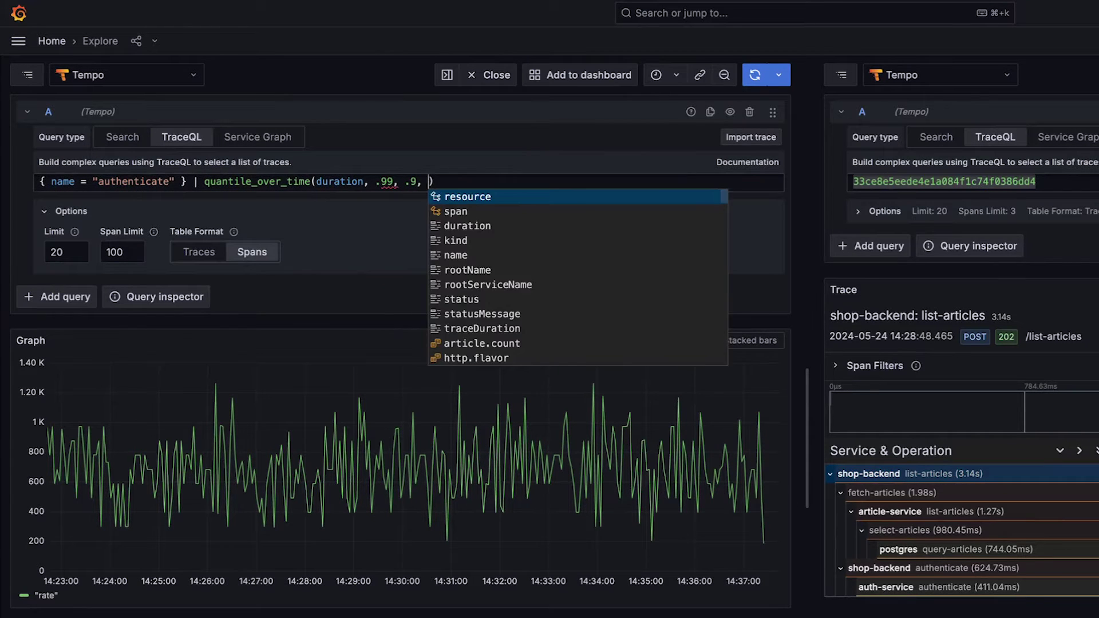
pyautogui.hotkey('shift', 'Return')
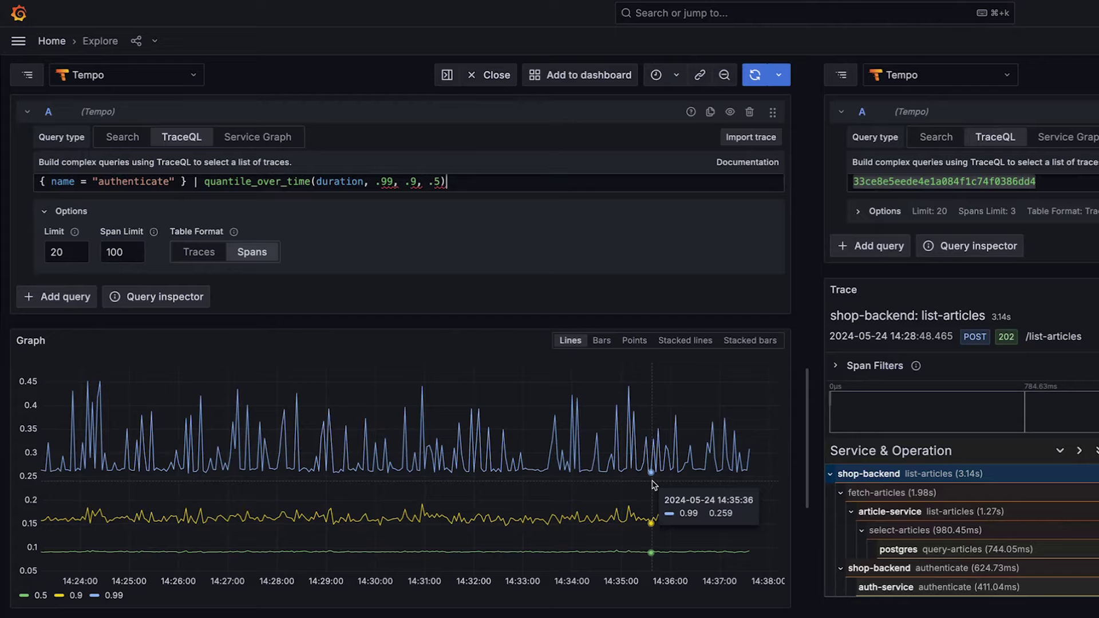
# Review the query's name filter, function and duration argument, and expand the details of the trace's root list-articles span
pyautogui.doubleClick(121, 182)
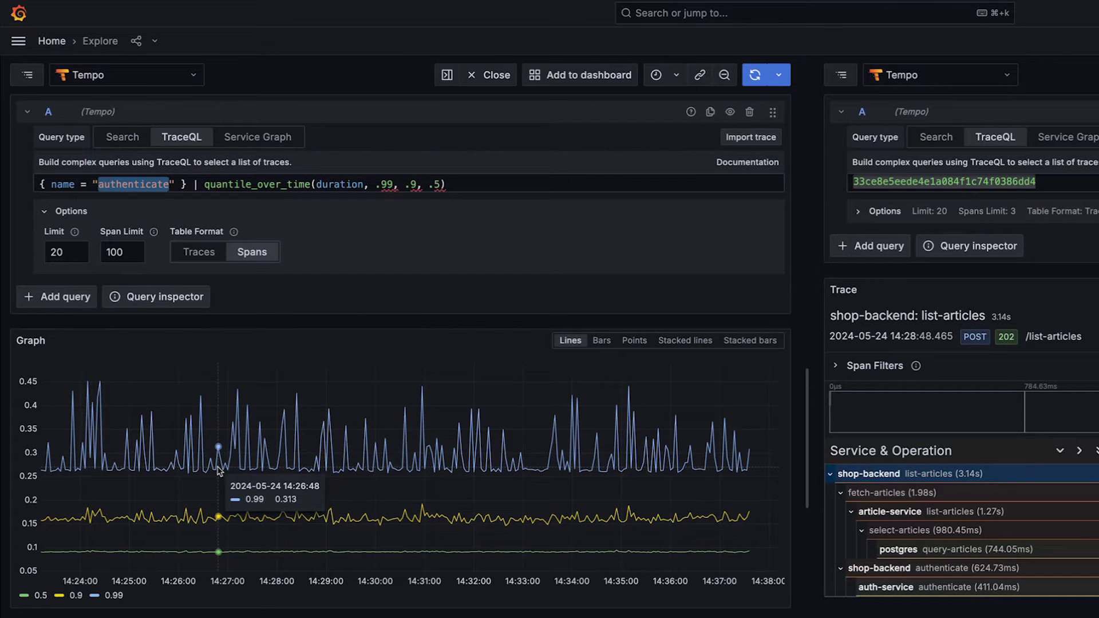
pyautogui.doubleClick(251, 184)
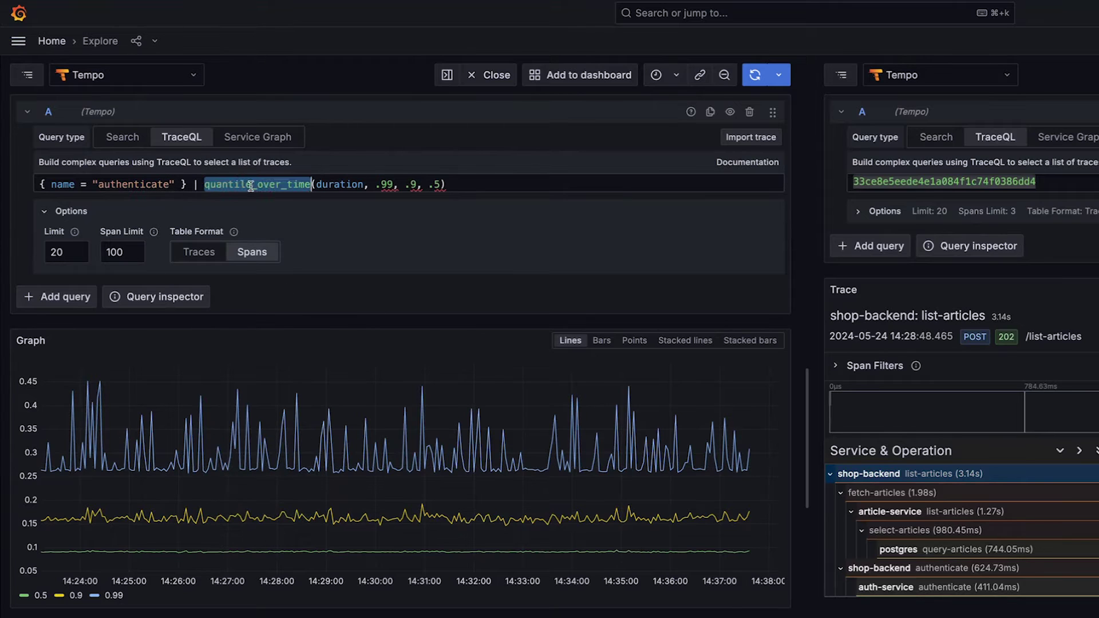
pyautogui.doubleClick(338, 184)
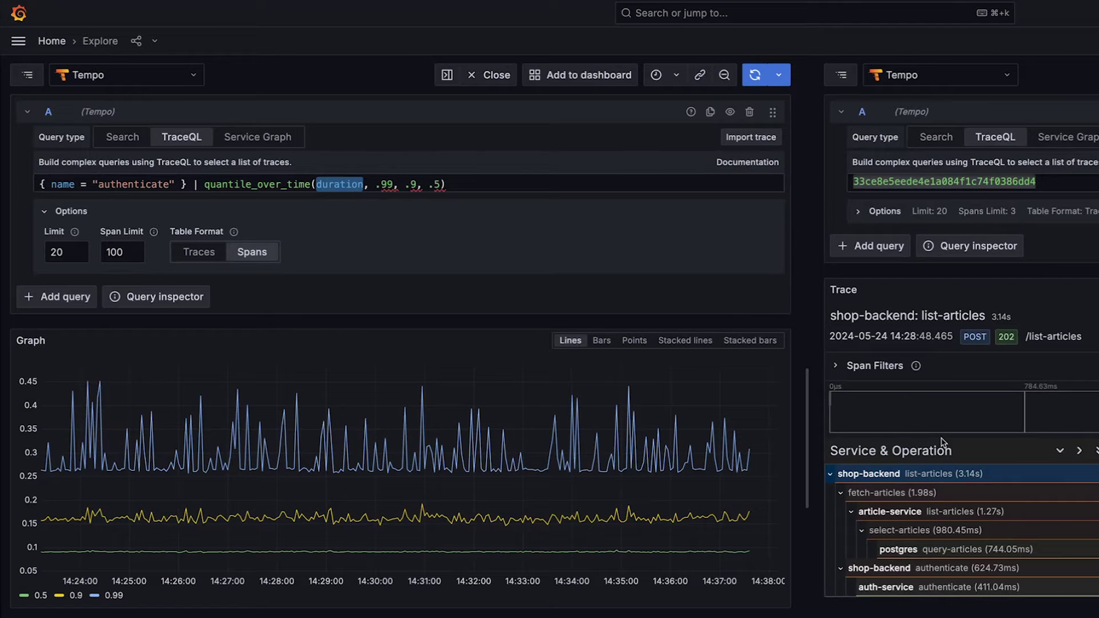
pyautogui.click(922, 474)
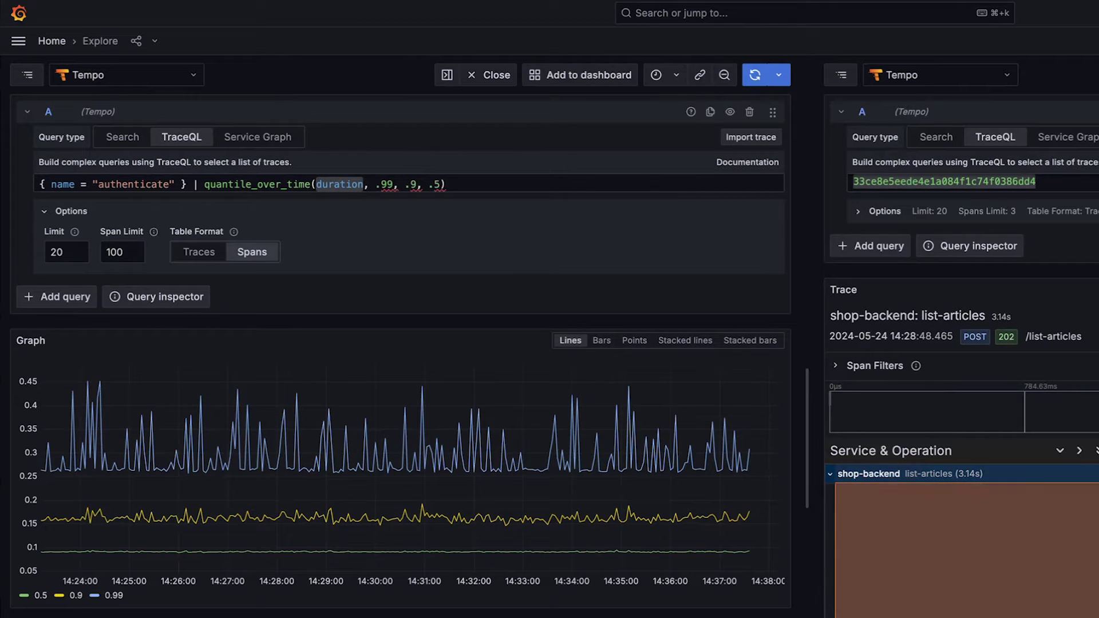
# Change the query's span name filter to "list-articles" and run it
pyautogui.doubleClick(118, 185)
pyautogui.write('list-articles')
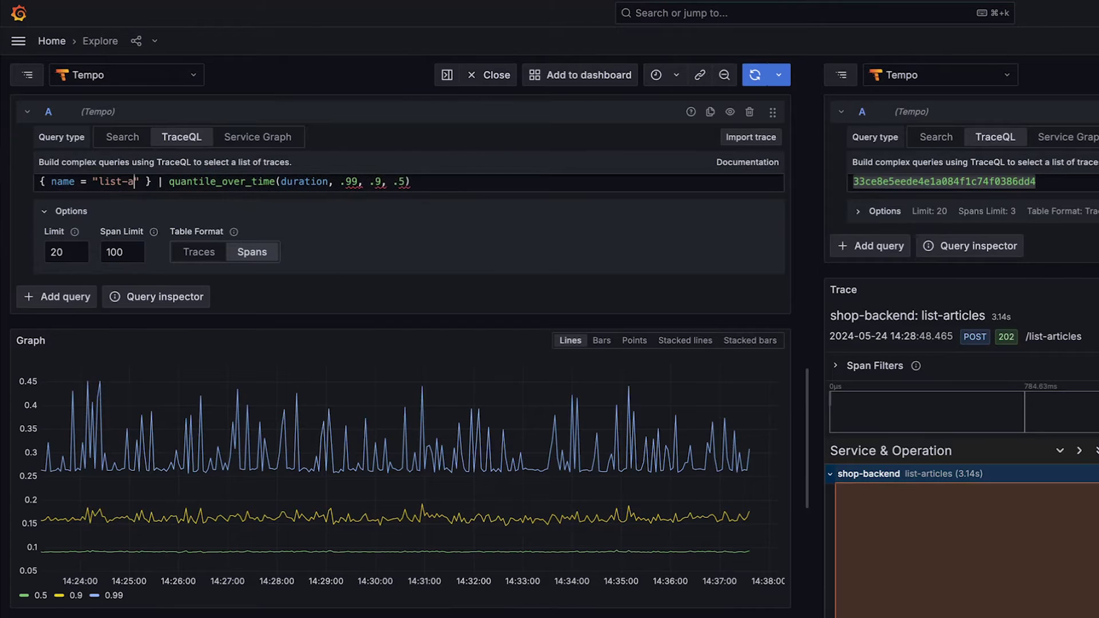
pyautogui.press('End')
pyautogui.hotkey('shift', 'Return')
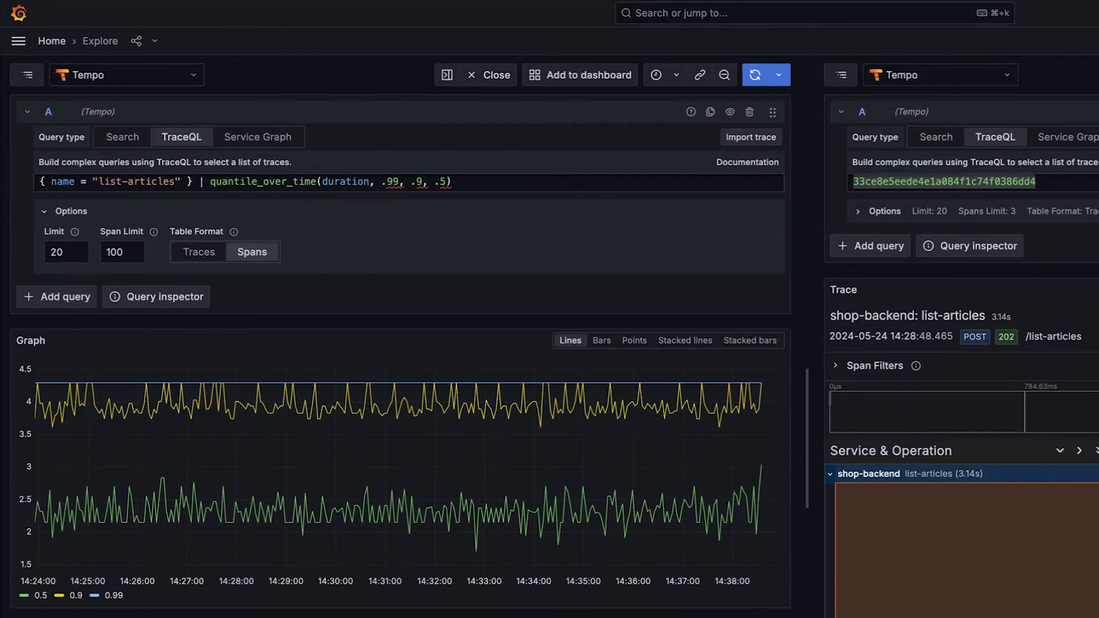
# Replace duration with span.http.status_code in the list-articles quantile query and run it
pyautogui.click(281, 184)
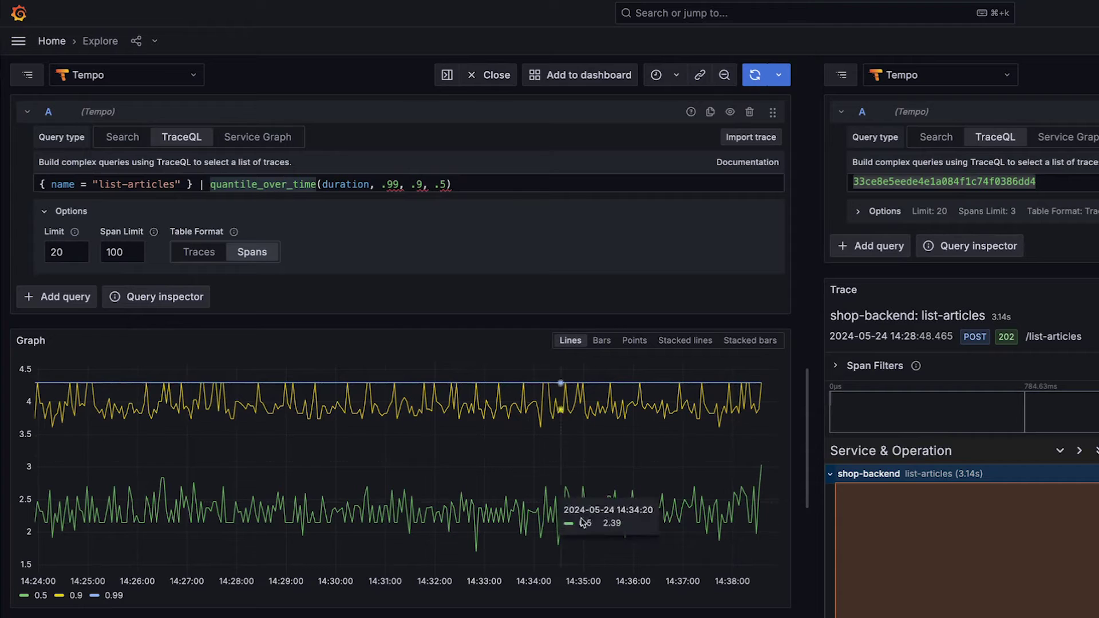
pyautogui.doubleClick(330, 184)
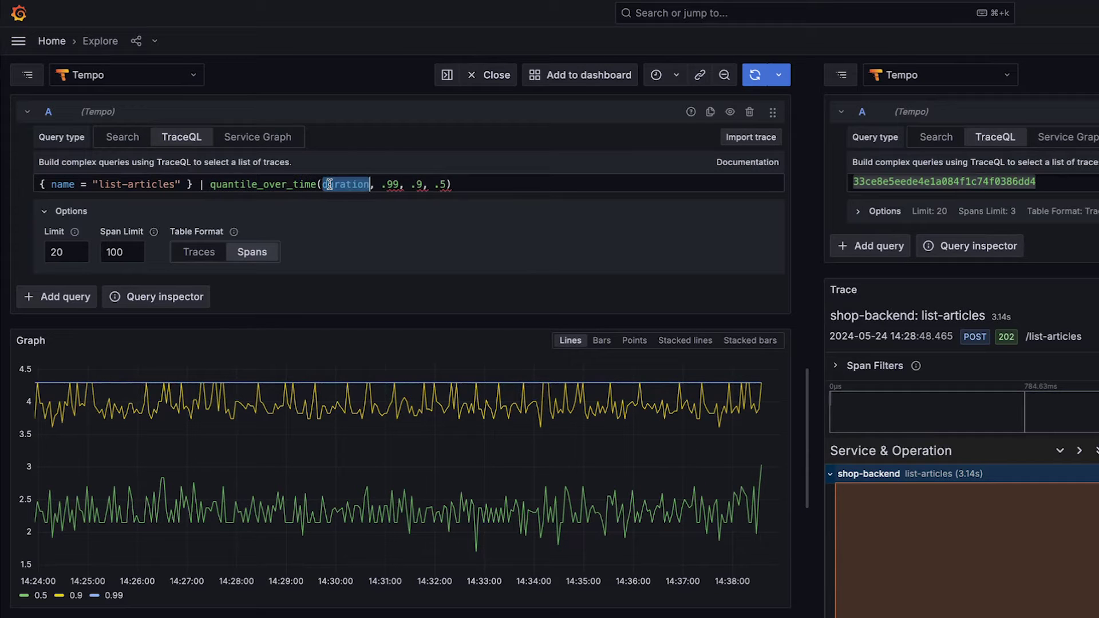
pyautogui.write('span.htt')
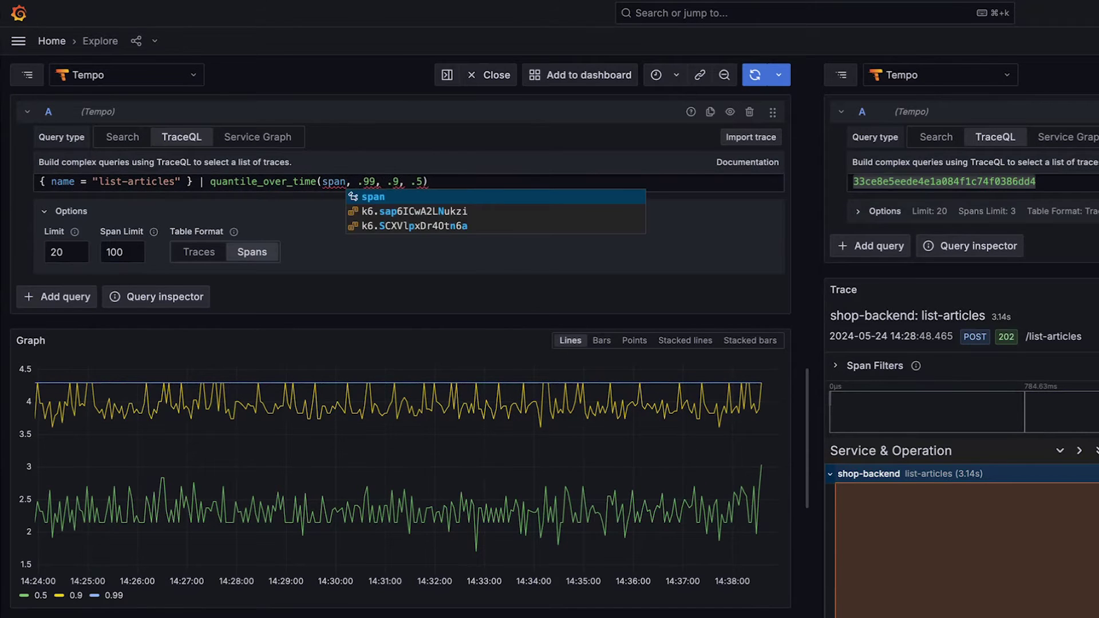
pyautogui.write('p.status_c')
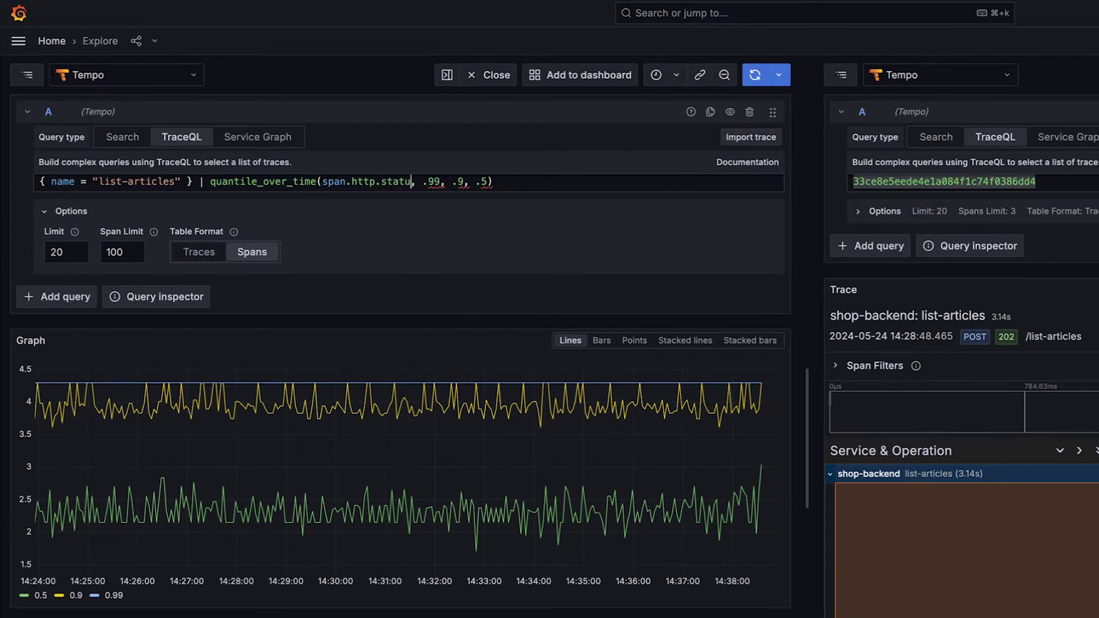
pyautogui.write('ode')
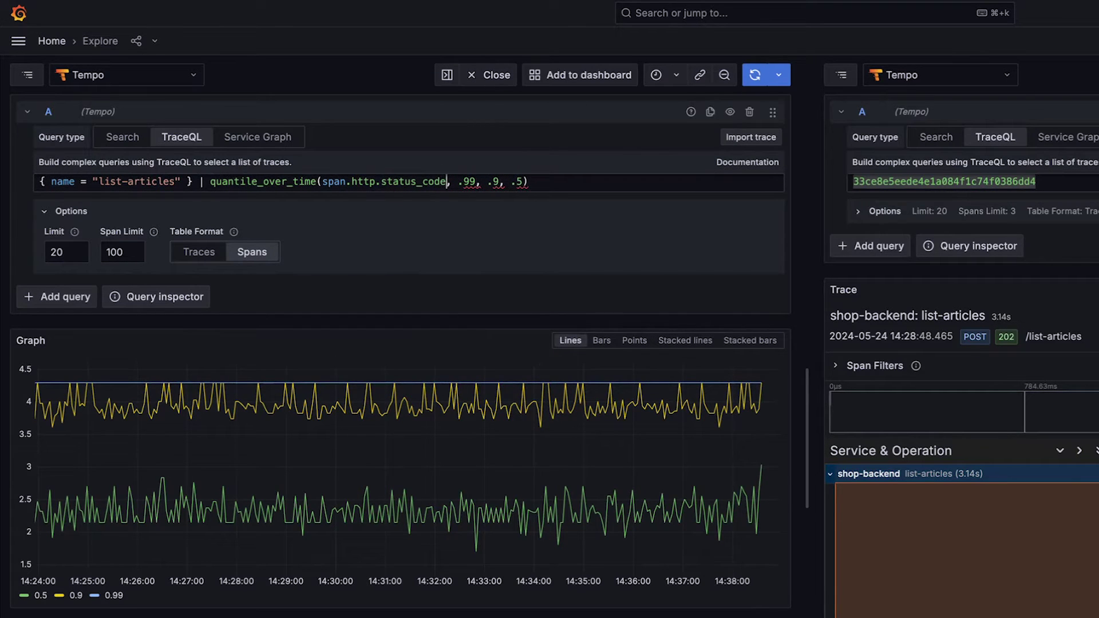
pyautogui.hotkey('shift', 'Return')
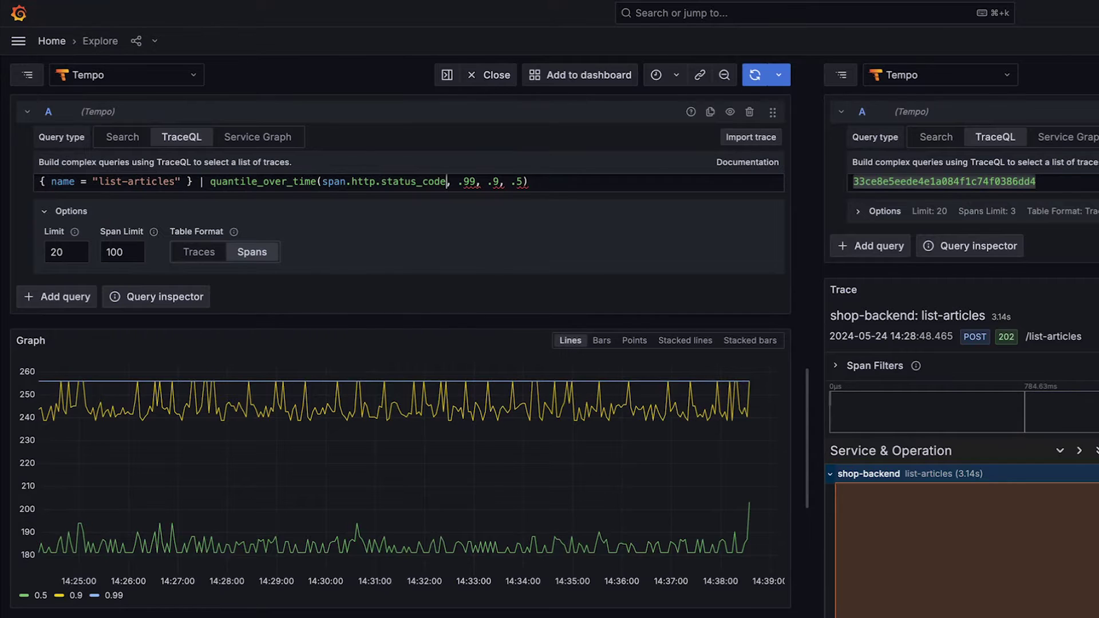
pyautogui.click(757, 83)
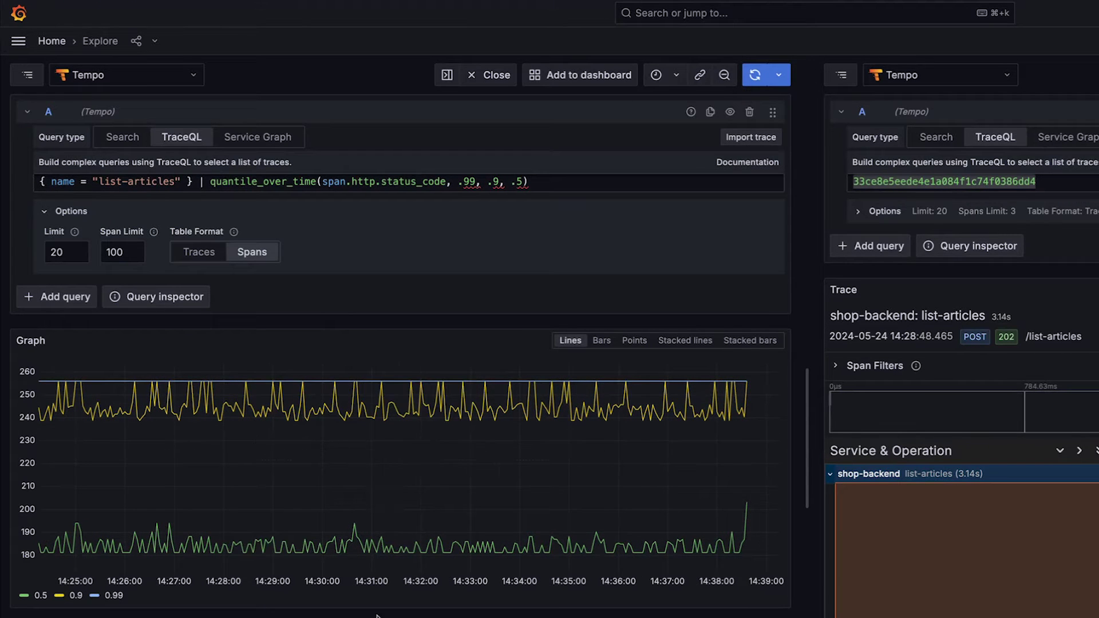
pyautogui.doubleClick(509, 181)
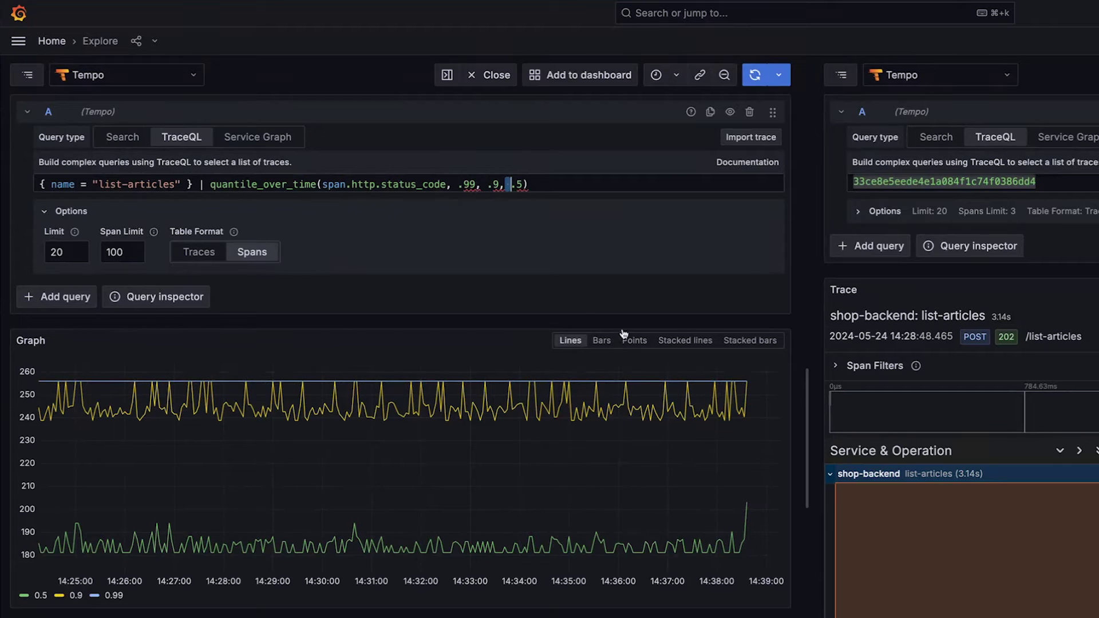
pyautogui.click(246, 189)
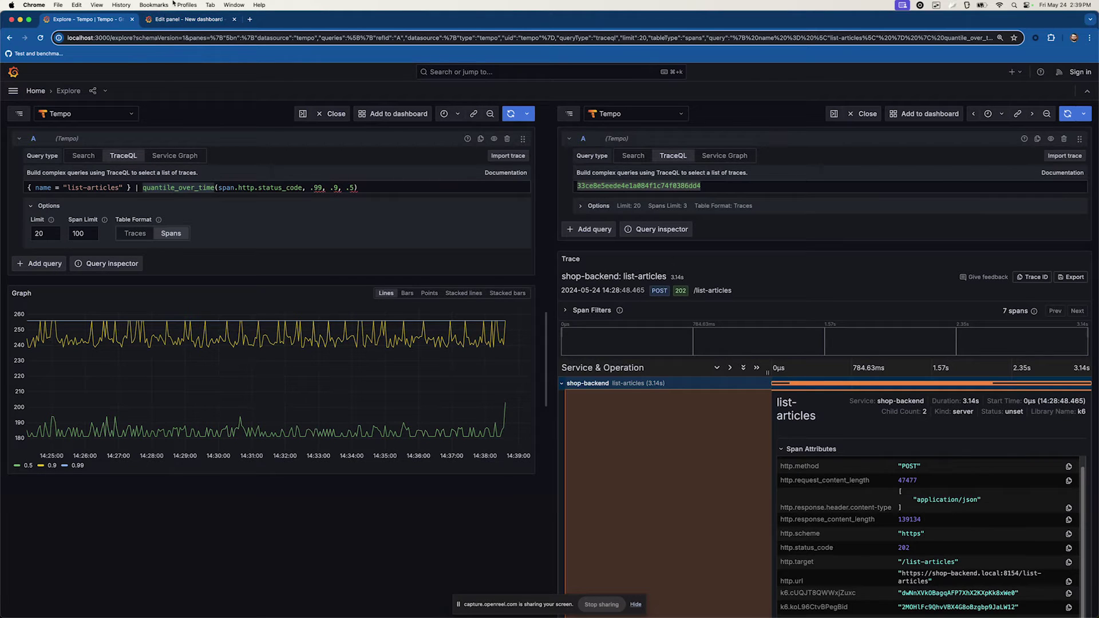
# Refresh the heatmap in the new dashboard's panel editor and review its histogram_over_time(duration) query for list-articles
pyautogui.click(175, 17)
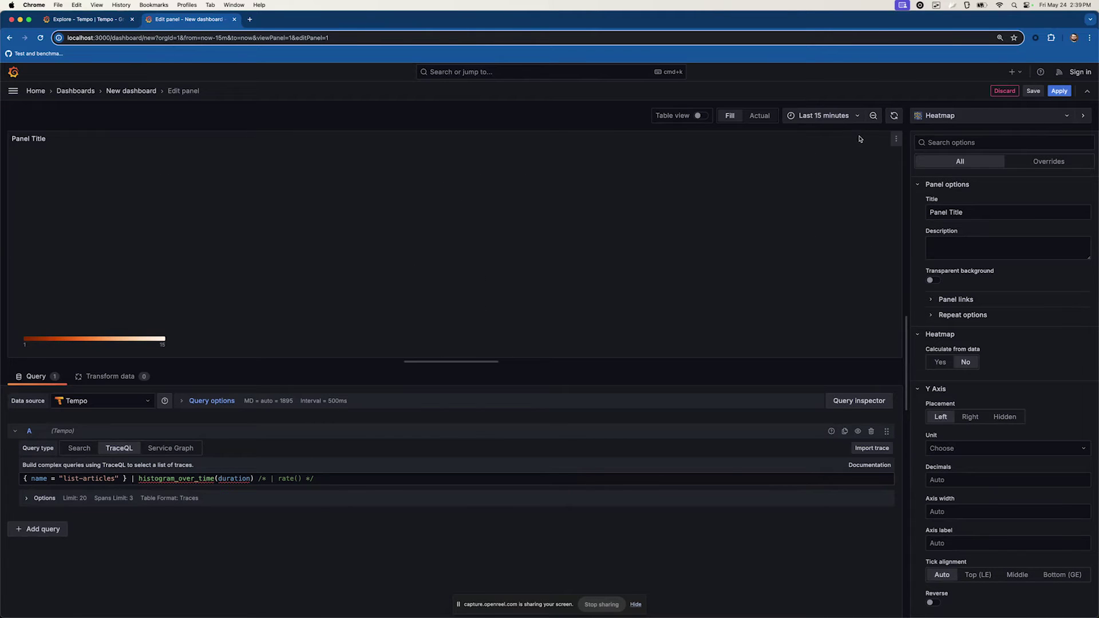
pyautogui.click(894, 115)
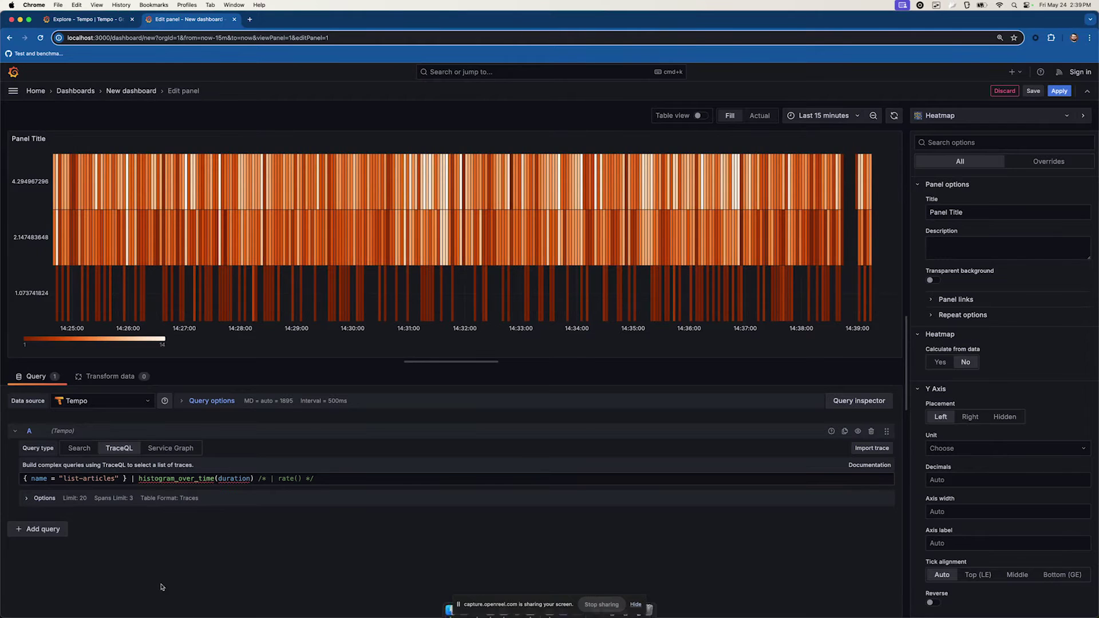
pyautogui.moveTo(38, 479); pyautogui.dragTo(113, 479)
pyautogui.doubleClick(80, 481)
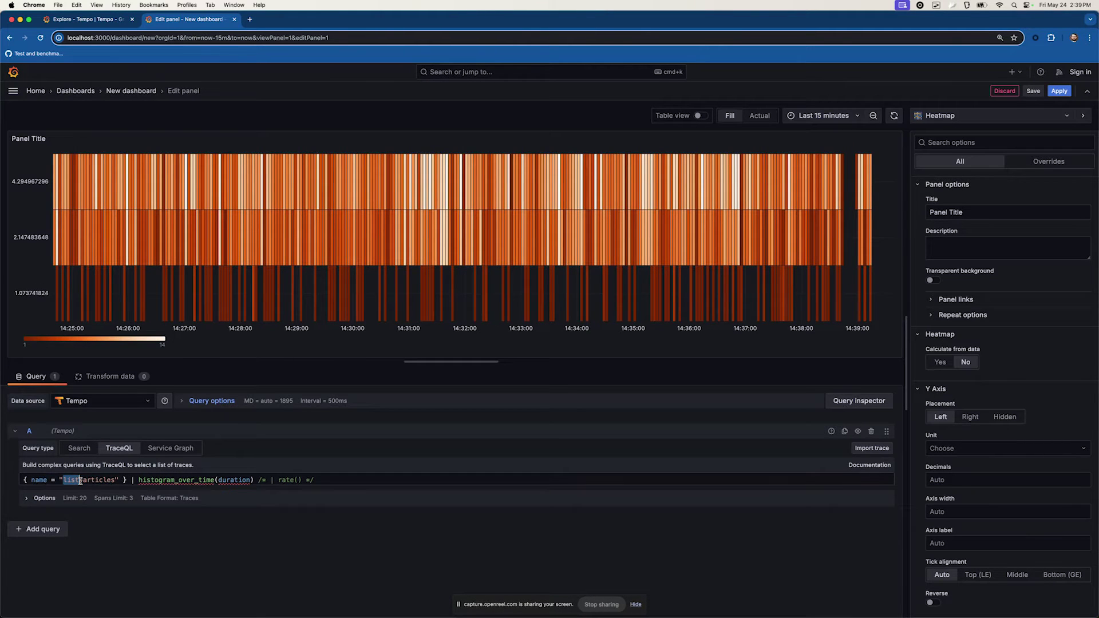
pyautogui.doubleClick(152, 481)
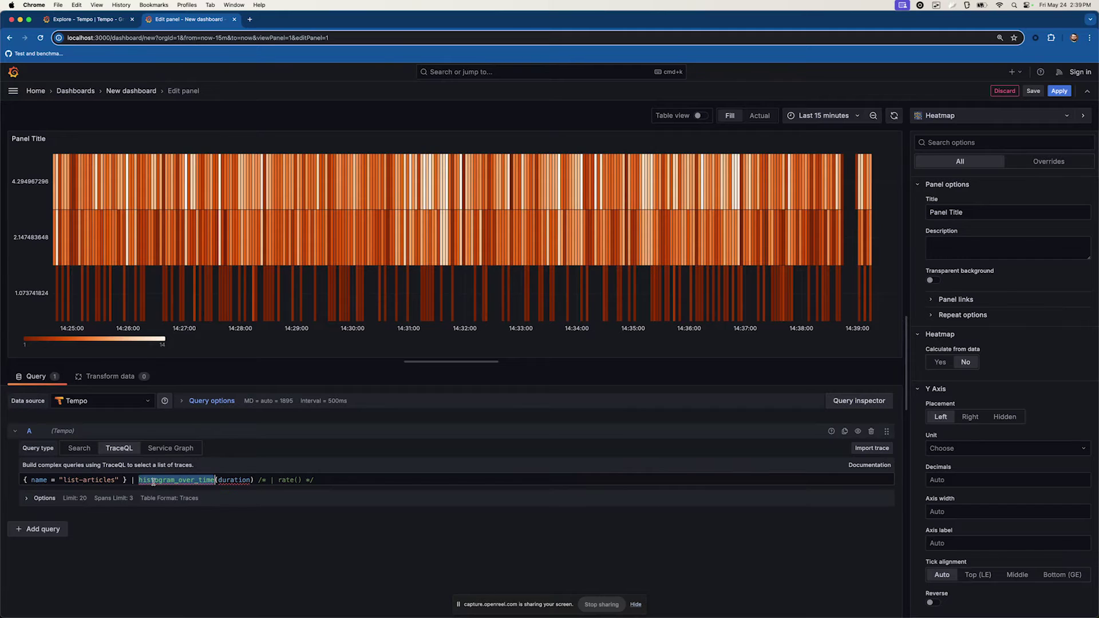
# Review the duration argument and the histogram_over_time function in the heatmap panel's query
pyautogui.doubleClick(241, 480)
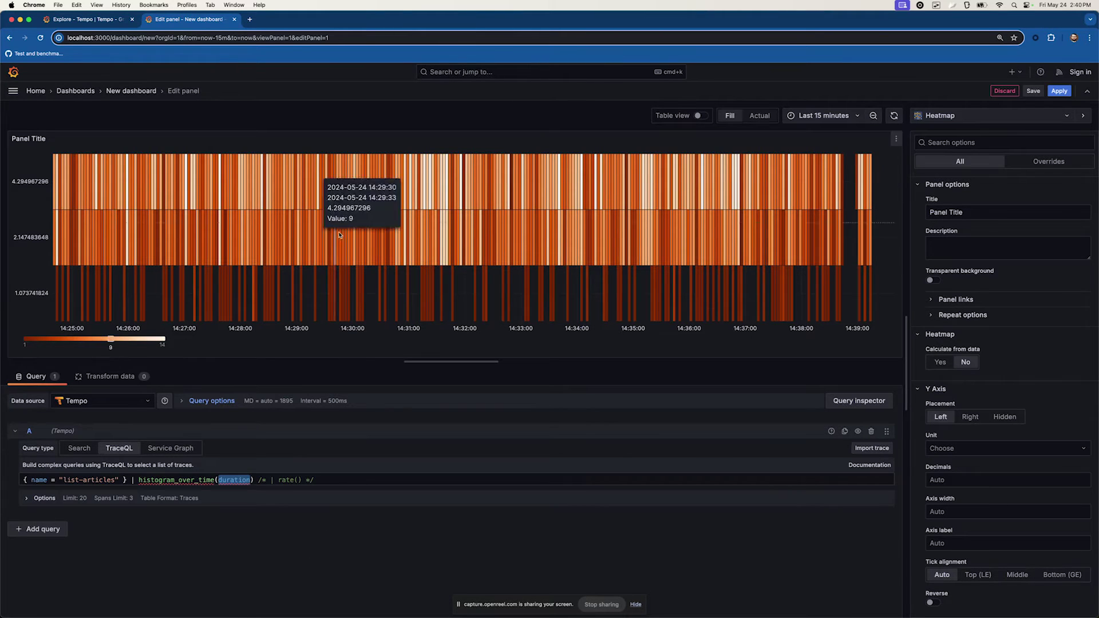
pyautogui.doubleClick(155, 481)
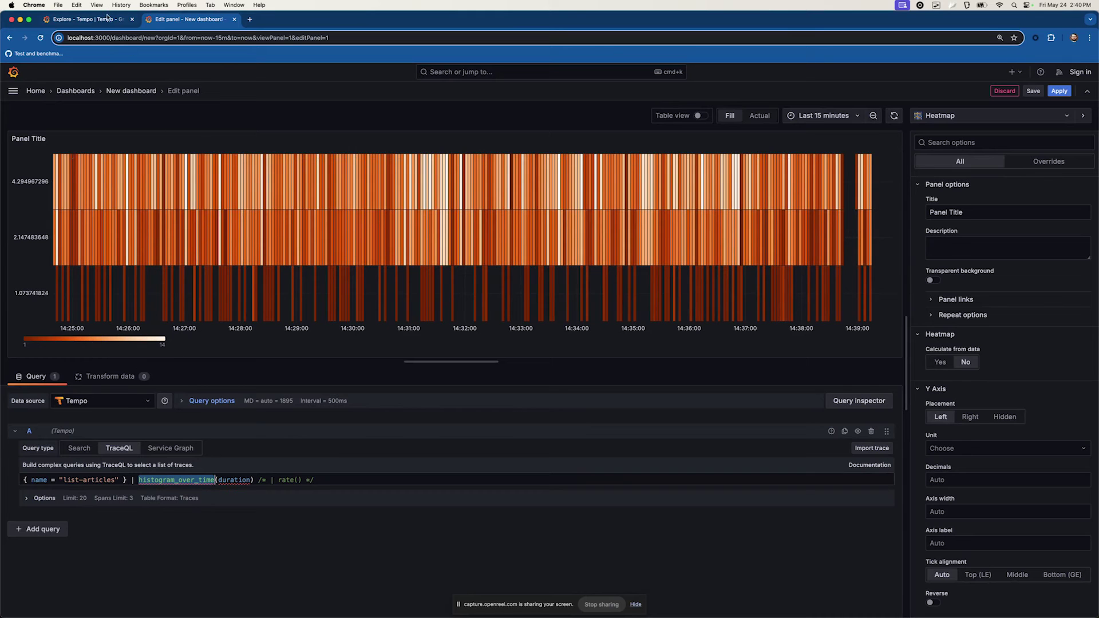
# Return to the Explore page, replace the list-articles name filter with traceDuration > 1s, and run the query
pyautogui.click(107, 18)
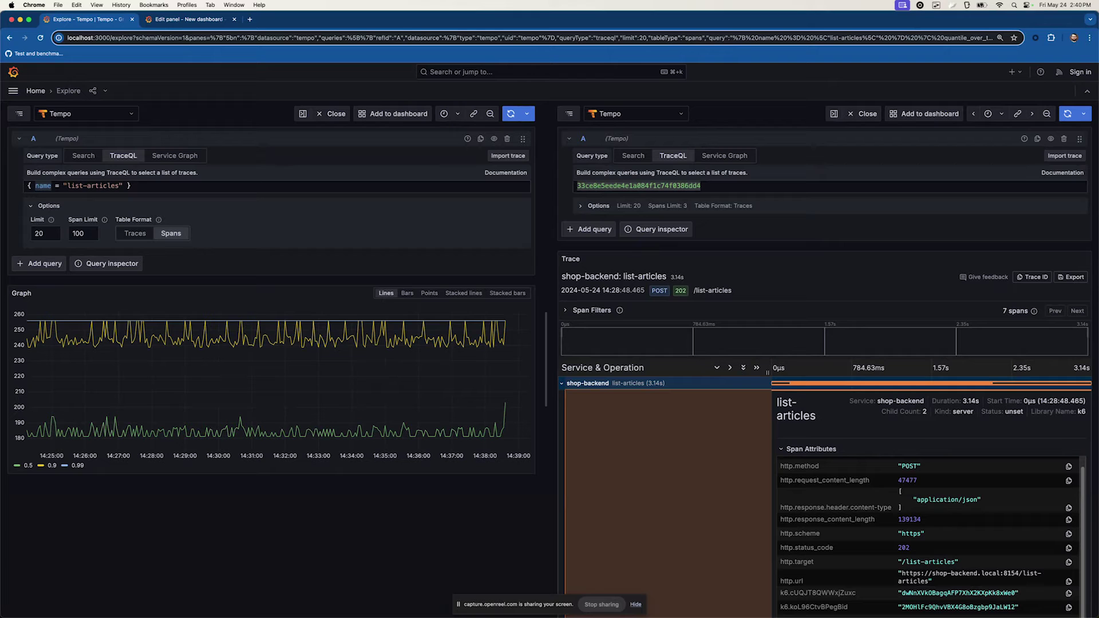
pyautogui.hotkey('shift', 'End')
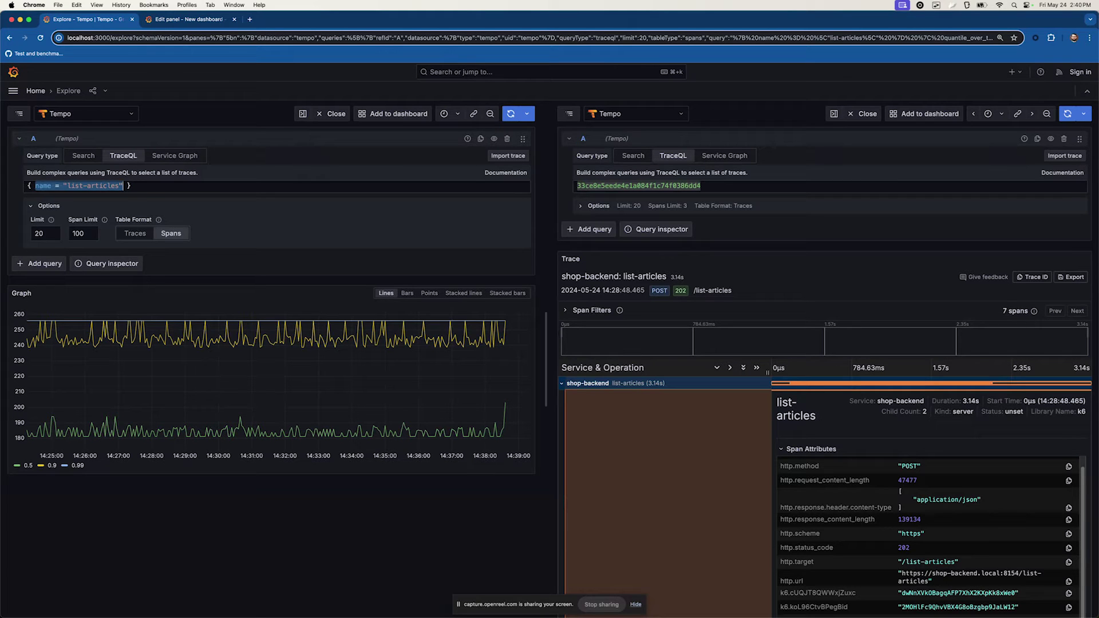
pyautogui.write('traceDuration')
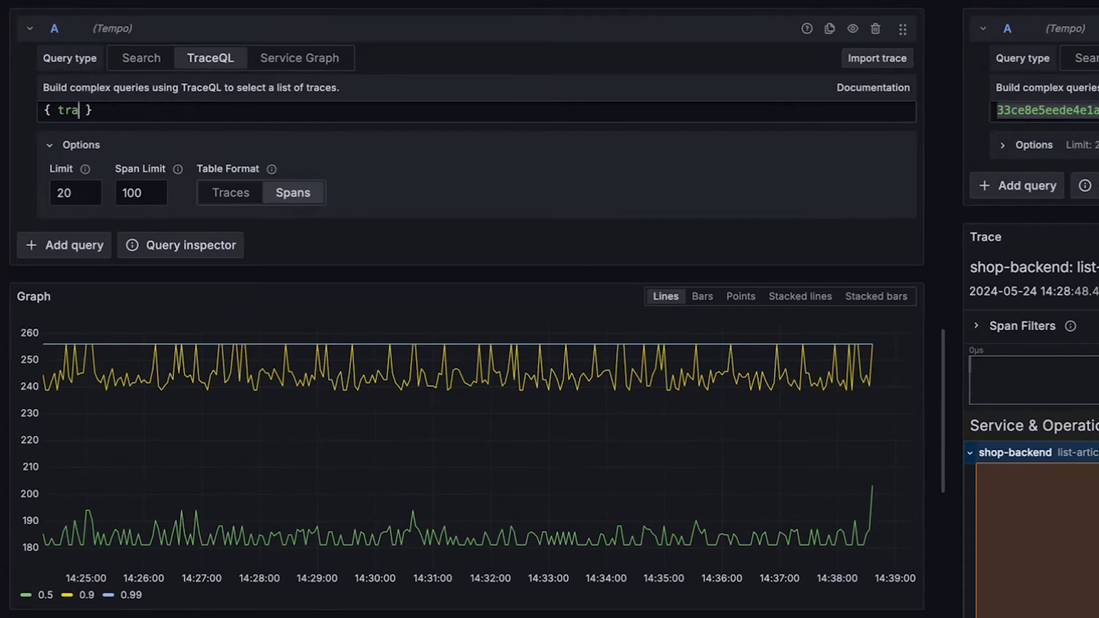
pyautogui.write(' > 1s')
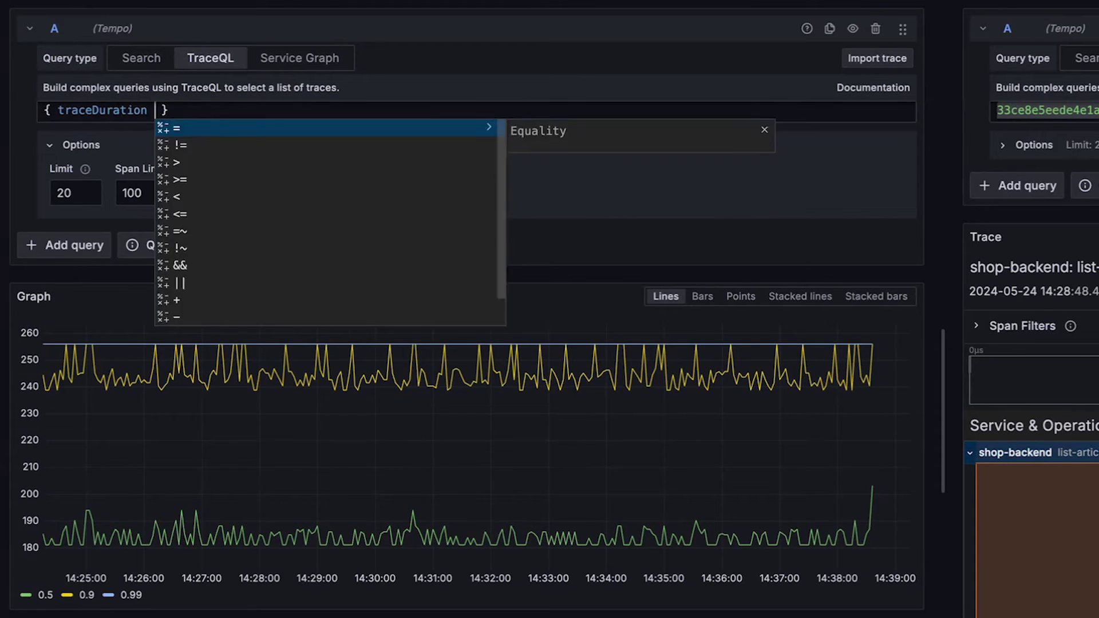
pyautogui.hotkey('shift', 'Return')
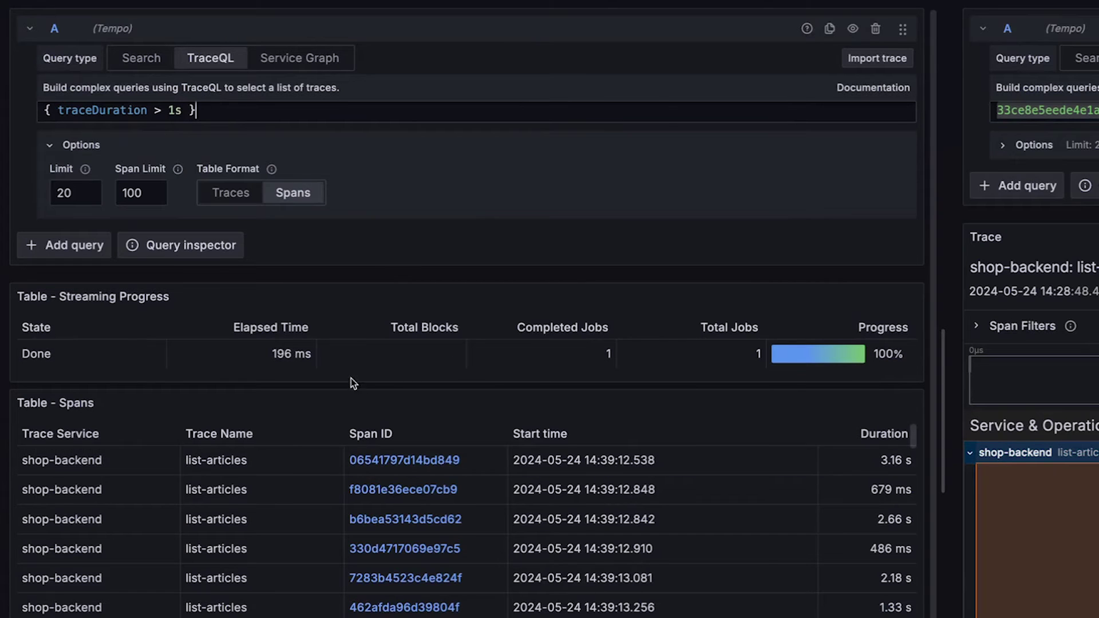
# Replace the trace duration filter with kind = server and run the query
pyautogui.doubleClick(174, 111)
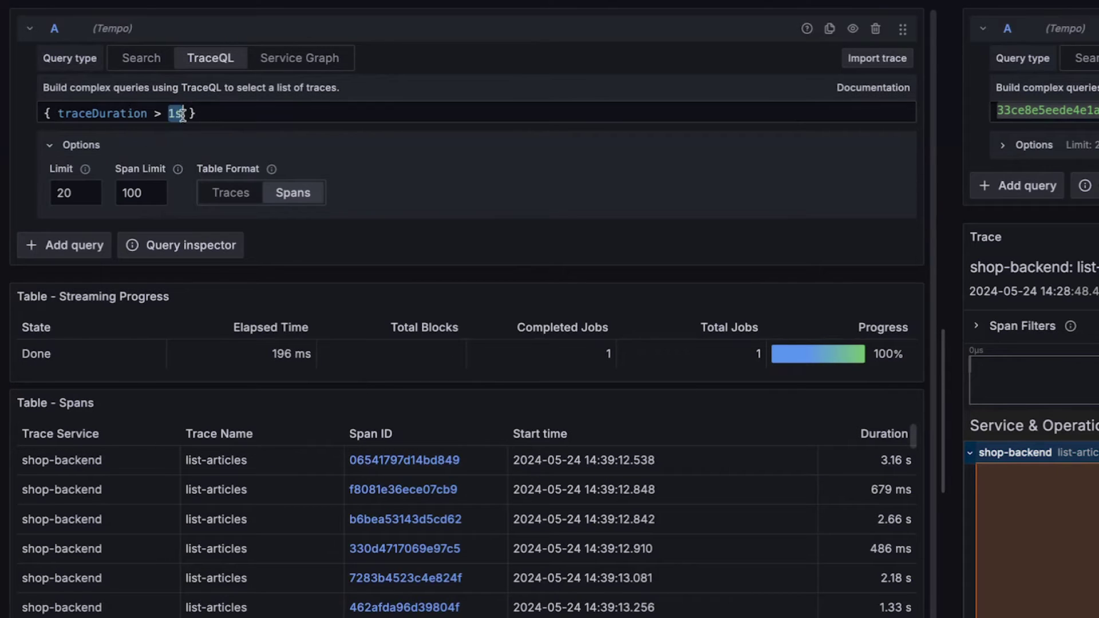
pyautogui.doubleClick(123, 114)
pyautogui.tripleClick(123, 114)
pyautogui.write('{ kind =')
pyautogui.press('Down')
pyautogui.press('Return')
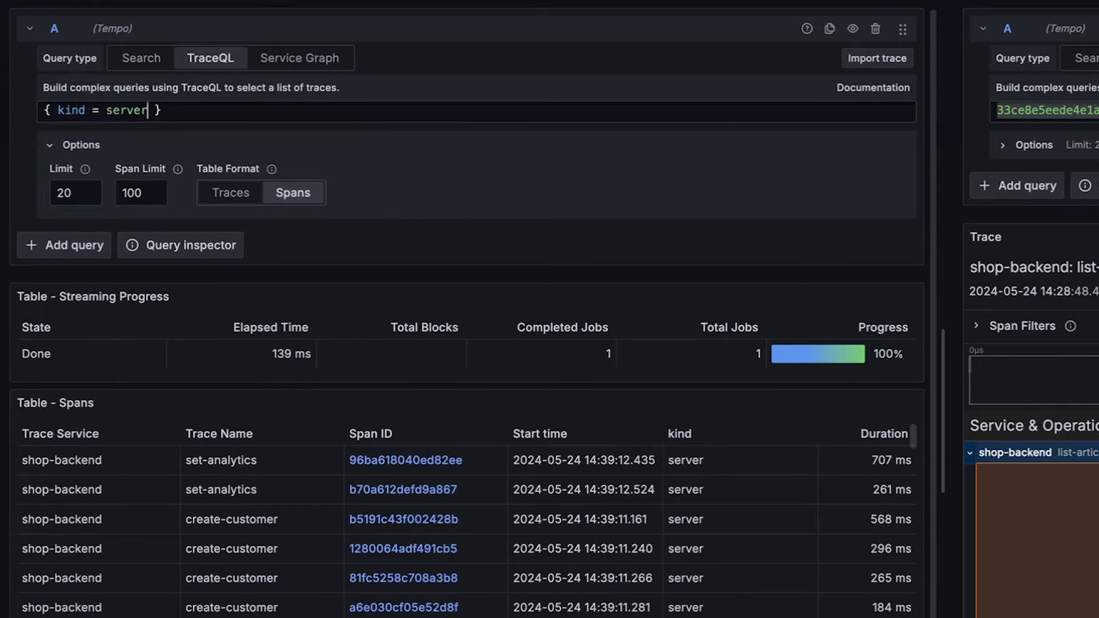
# Replace the kind filter with duration > 1s and run the query
pyautogui.hotkey('ctrl', 'shift', 'Left')
pyautogui.hotkey('ctrl', 'shift', 'Left')
pyautogui.hotkey('ctrl', 'shift', 'Left')
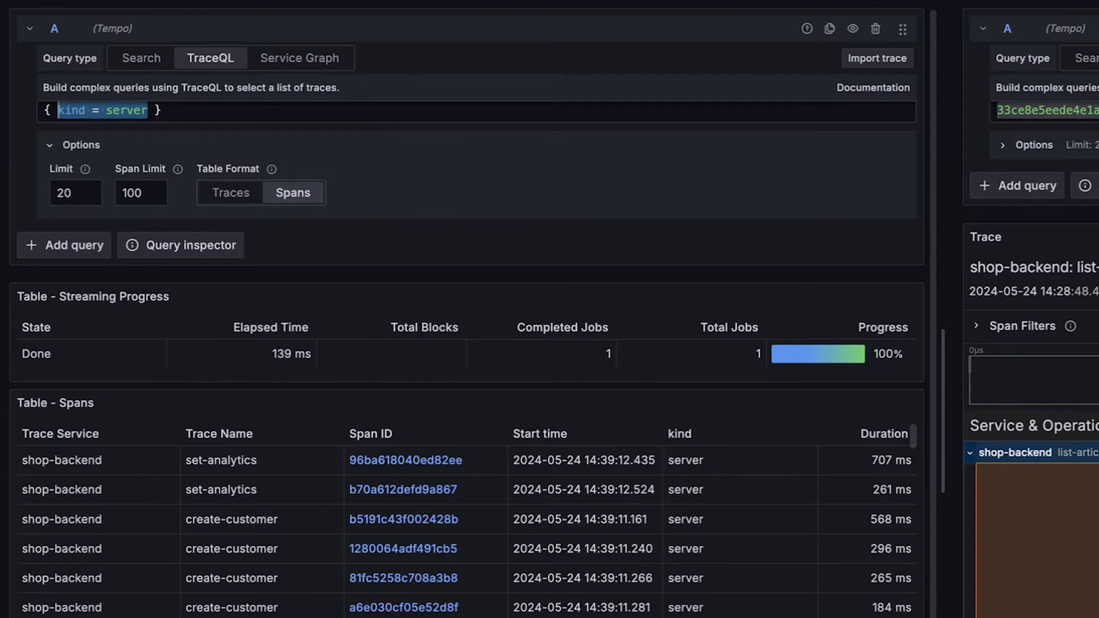
pyautogui.write('duration > 1s')
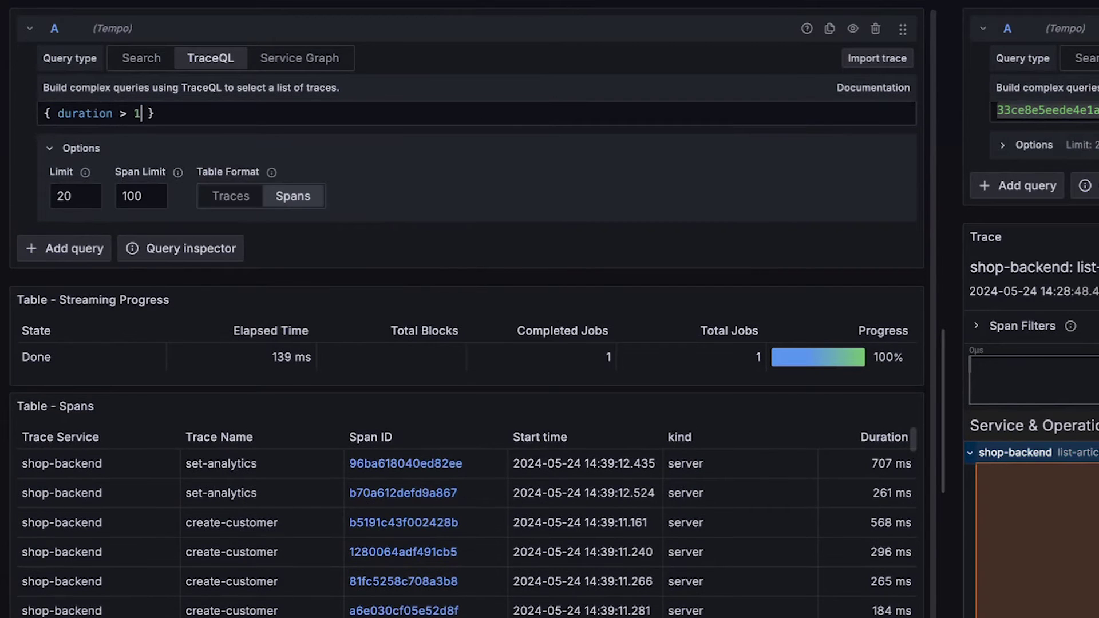
# Replace the duration filter with status = error and run the query
pyautogui.hotkey('ctrl', 'shift', 'Left')
pyautogui.hotkey('ctrl', 'shift', 'Left')
pyautogui.hotkey('ctrl', 'shift', 'Left')
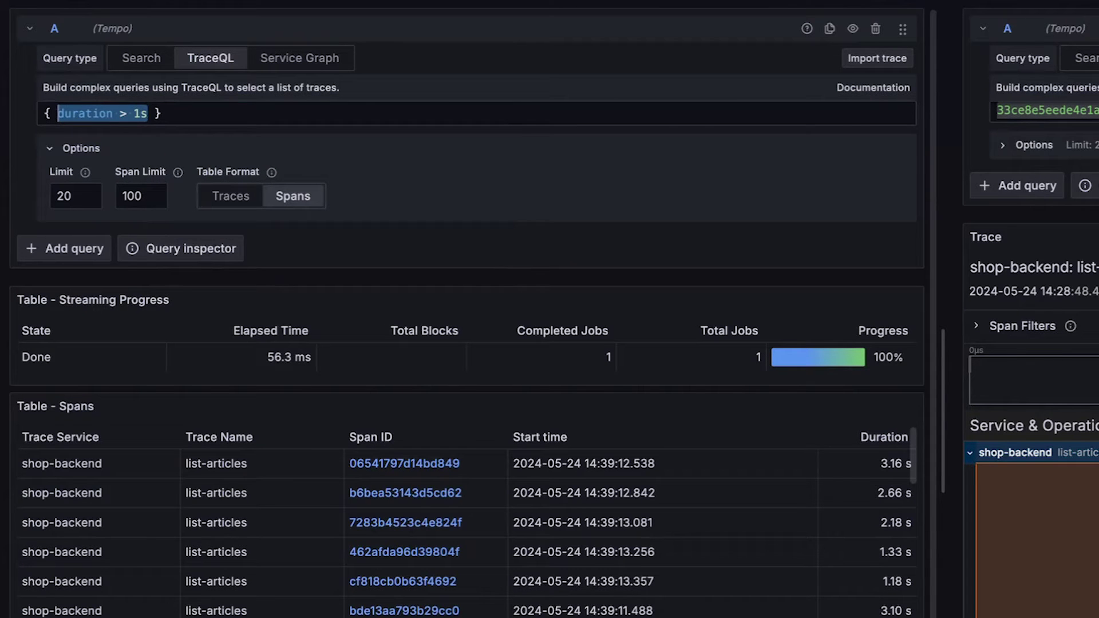
pyautogui.write('status = error')
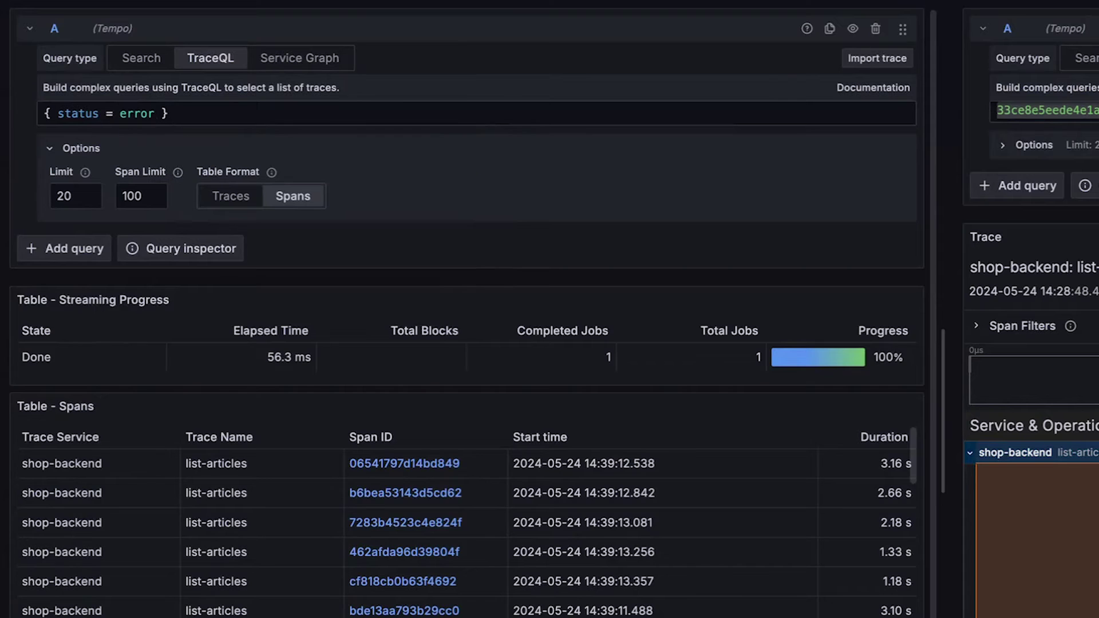
pyautogui.hotkey('shift', 'Return')
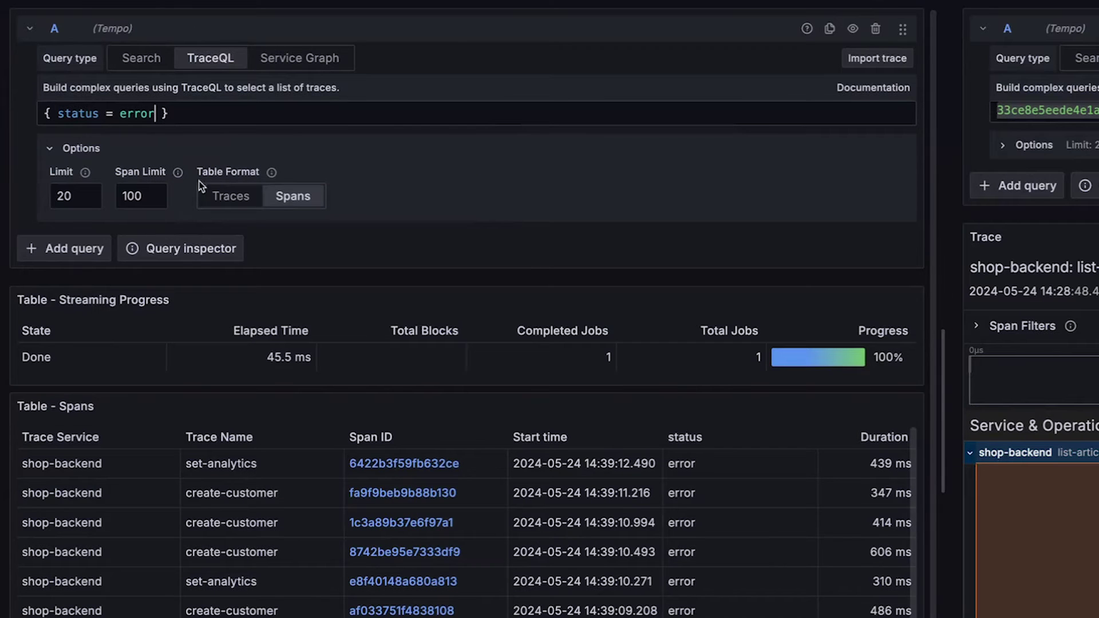
# Scope the status intrinsic as span:status in the error filter and run the query
pyautogui.doubleClick(89, 112)
pyautogui.moveTo(58, 113); pyautogui.dragTo(155, 114)
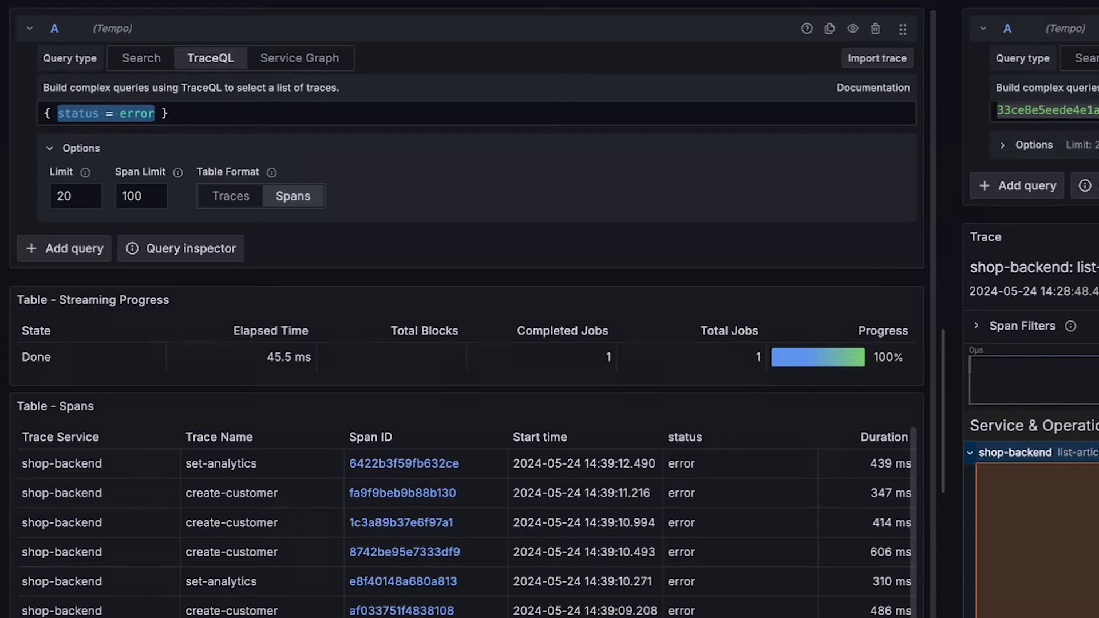
pyautogui.doubleClick(90, 113)
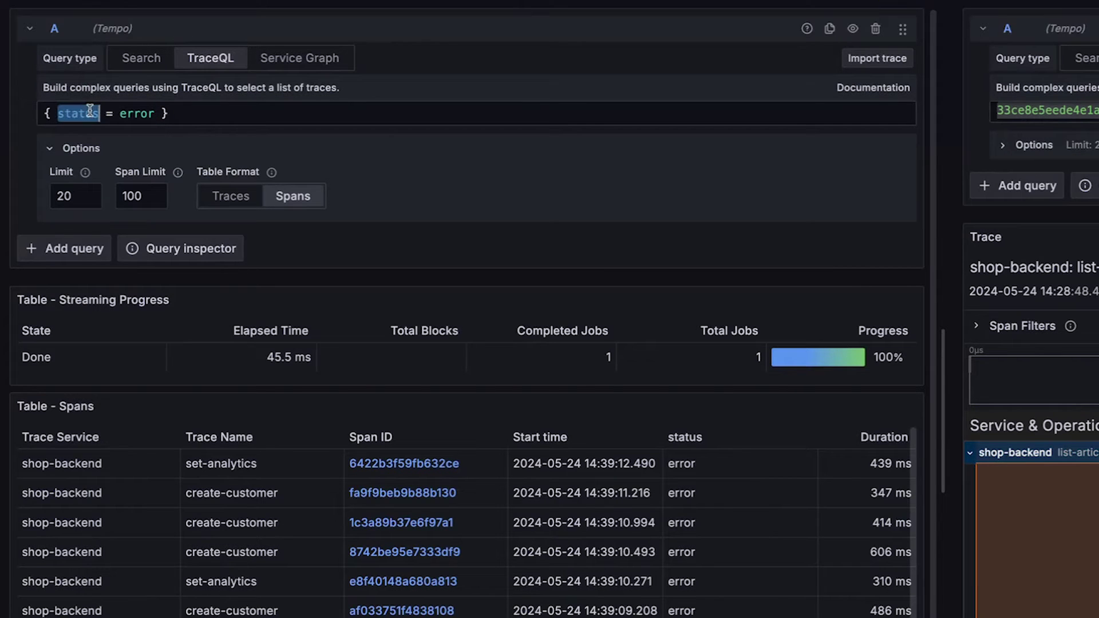
pyautogui.click(93, 114)
pyautogui.write('span:')
pyautogui.press('End')
pyautogui.hotkey('shift', 'Return')
# Replace span:status with span:kind in the filter and run the query
pyautogui.doubleClick(99, 112)
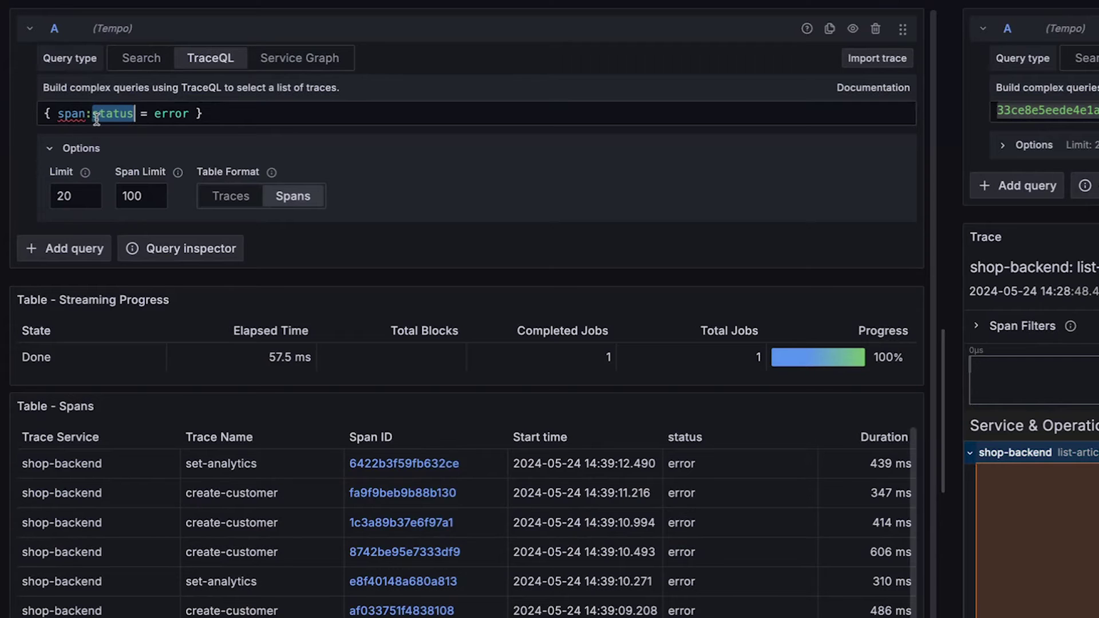
pyautogui.click(93, 117)
pyautogui.click(57, 113)
pyautogui.doubleClick(87, 113)
pyautogui.write('span:')
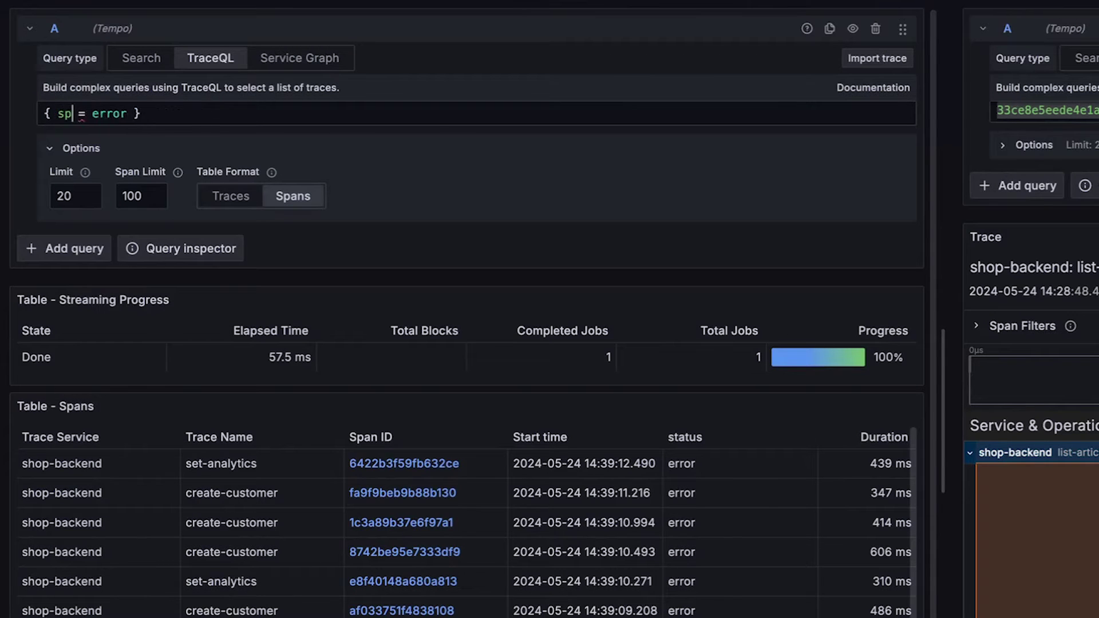
pyautogui.write('kind')
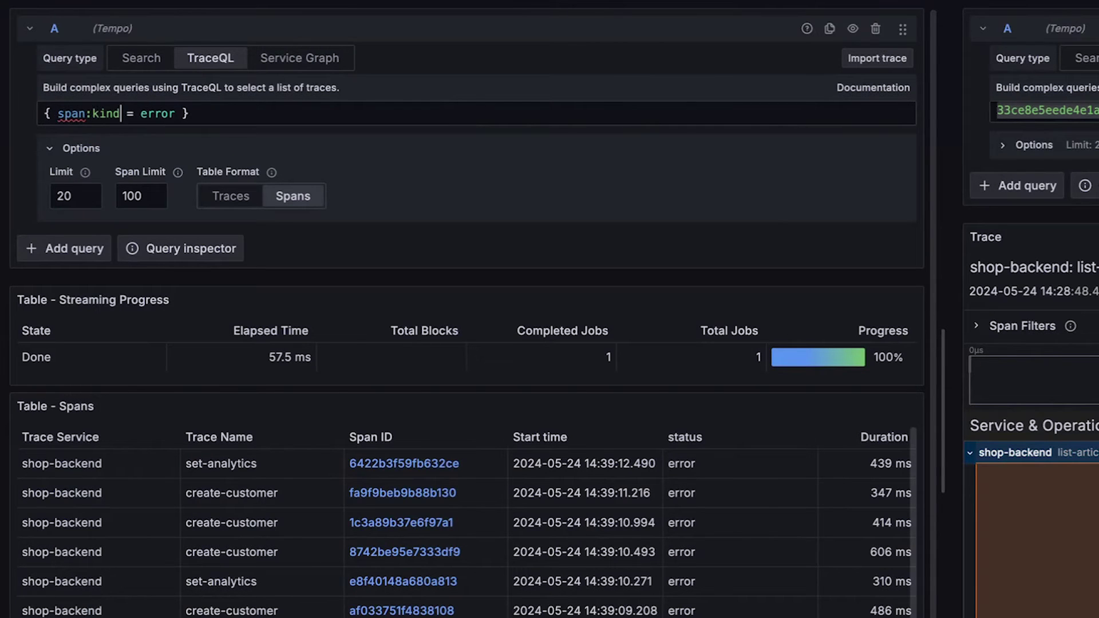
pyautogui.hotkey('shift', 'Return')
# Change the span:kind filter's value to client, rerun the query and dismiss the error notification
pyautogui.press('End')
pyautogui.press('Left')
pyautogui.press('Left')
pyautogui.hotkey('ctrl', 'shift', 'Left')
pyautogui.hotkey('ctrl', 'shift', 'Left')
pyautogui.write('=y')
pyautogui.press('BackSpace')
pyautogui.press('BackSpace')
pyautogui.write('= cli')
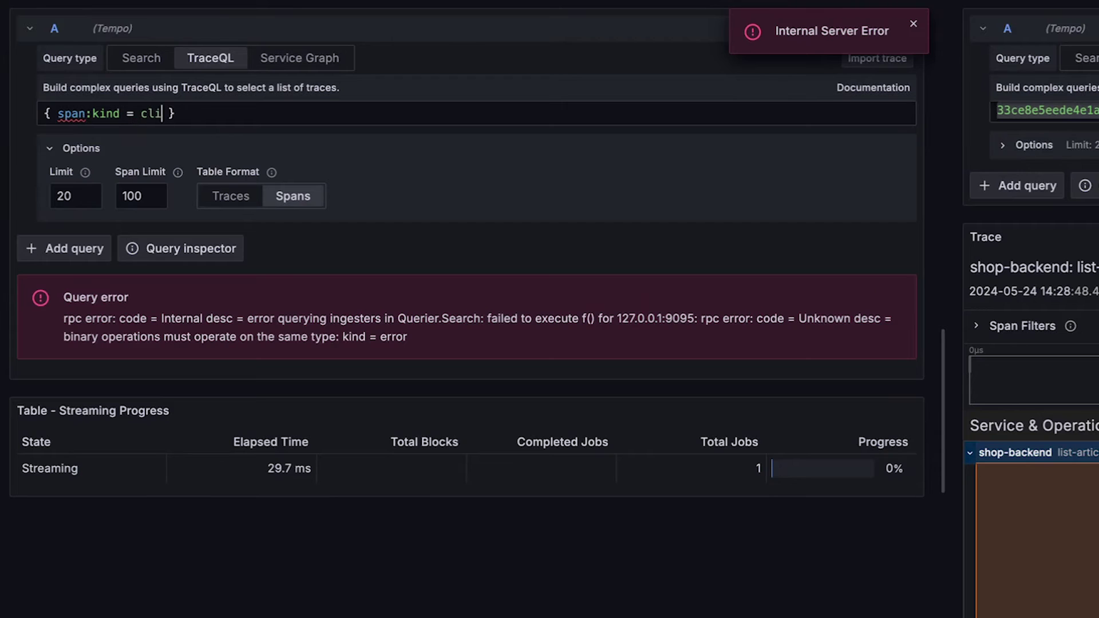
pyautogui.write('ent')
pyautogui.hotkey('shift', 'Return')
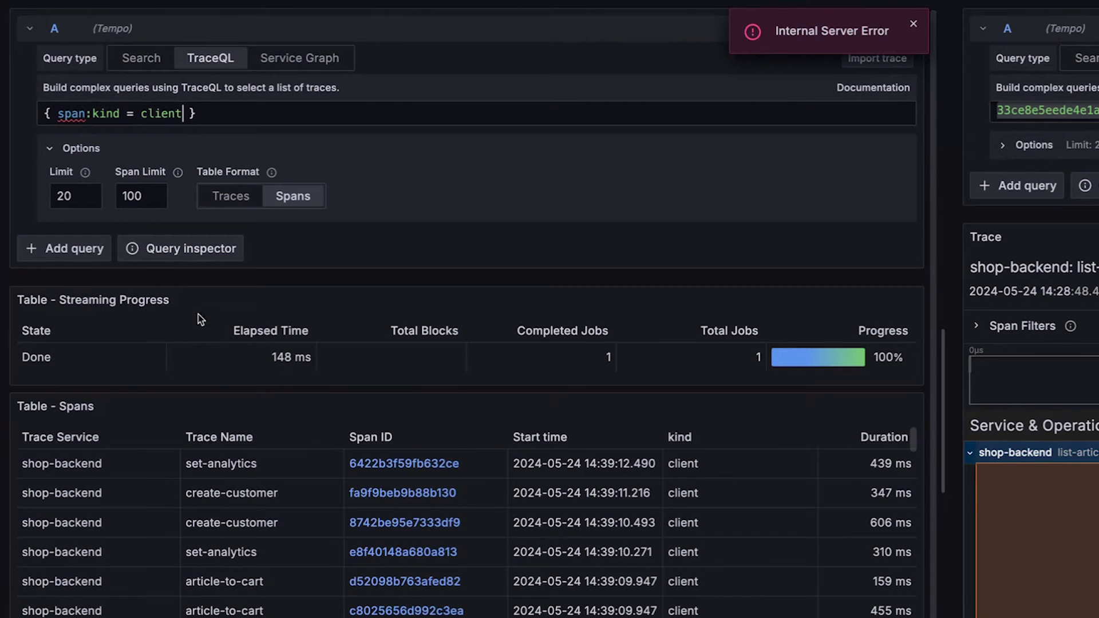
pyautogui.doubleClick(376, 98)
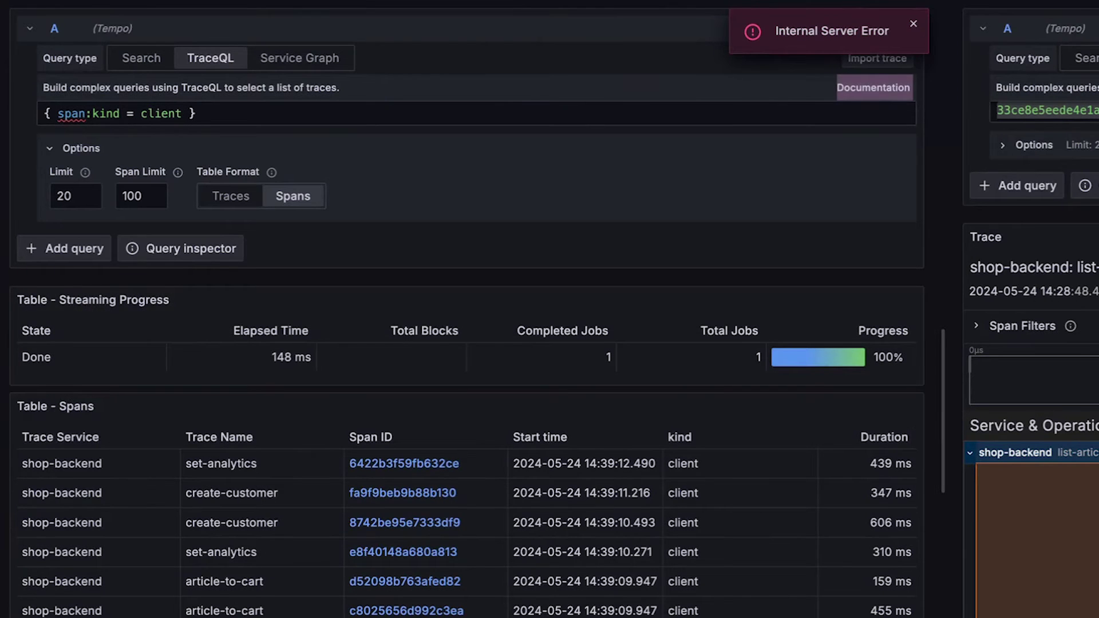
pyautogui.click(913, 23)
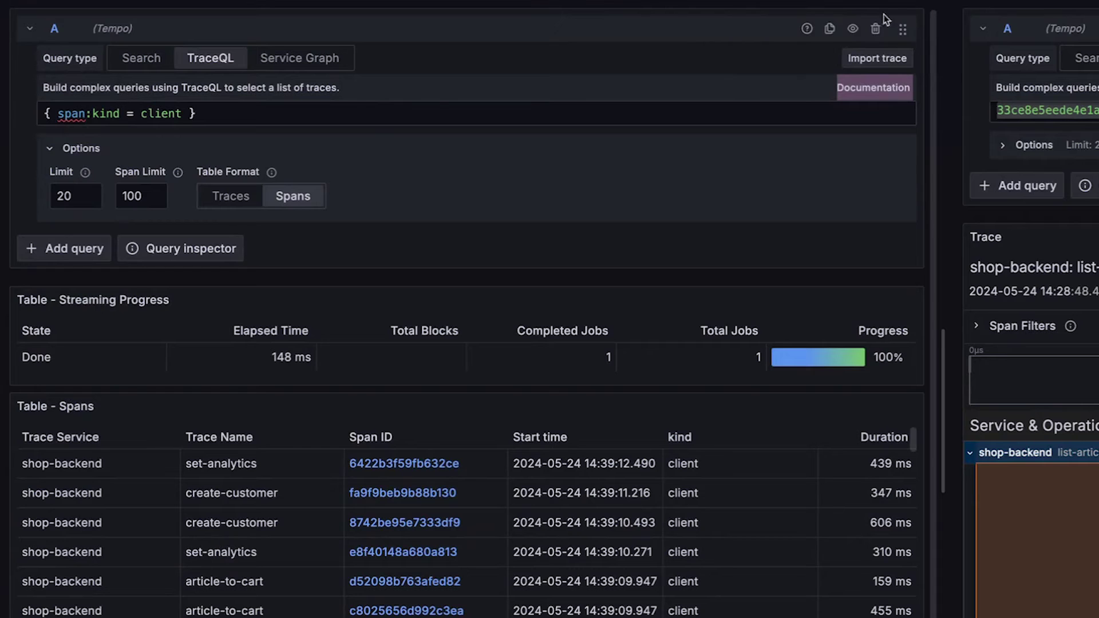
# Replace the span:kind filter with traceDuration > 1s and run the query
pyautogui.doubleClick(84, 112)
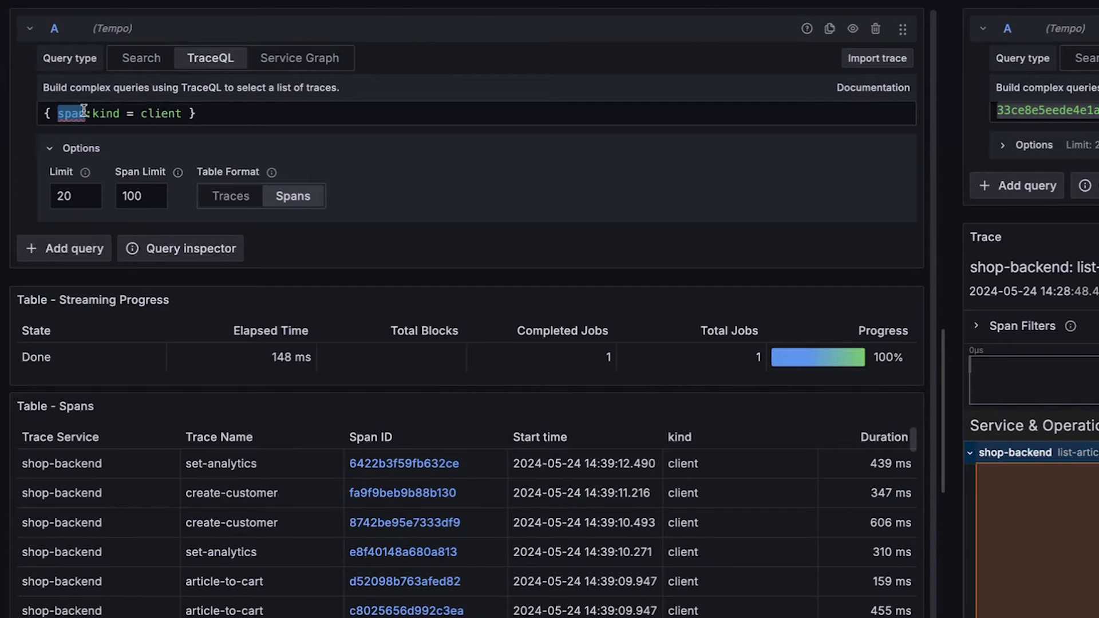
pyautogui.moveTo(57, 112); pyautogui.dragTo(182, 113)
pyautogui.write('trauc')
pyautogui.press('BackSpace')
pyautogui.press('BackSpace')
pyautogui.press('BackSpace')
pyautogui.write('aceDuration ')
pyautogui.write('> 1s')
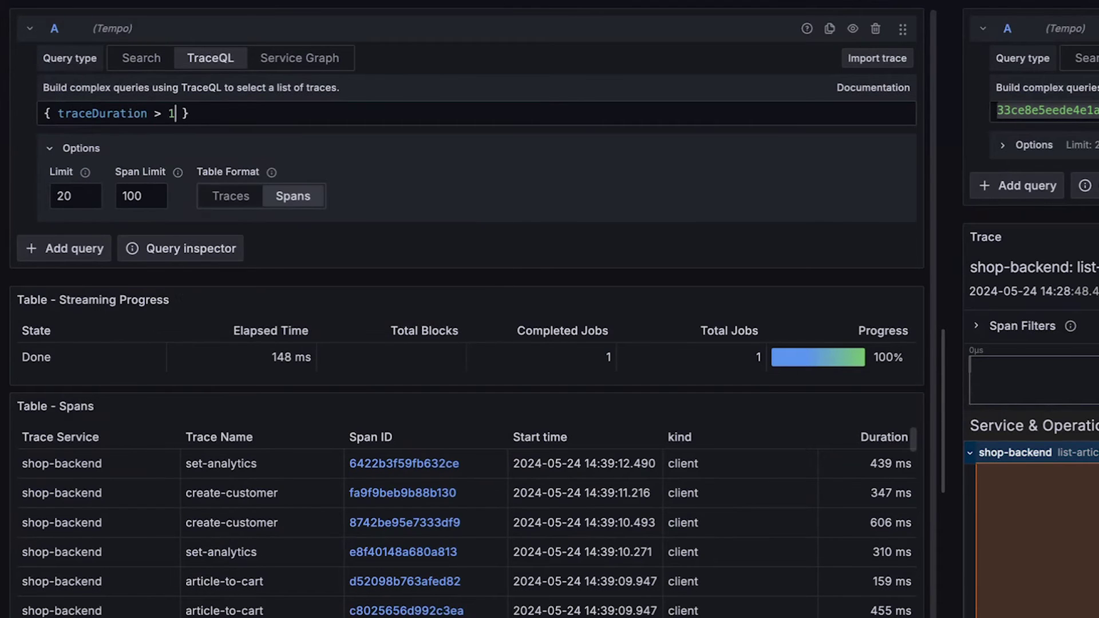
pyautogui.hotkey('shift', 'Return')
# Rewrite the traceDuration intrinsic in scoped form as trace:duration, keeping the > 1s condition
pyautogui.press('Left')
pyautogui.press('Left')
pyautogui.hotkey('alt', 'Left')
pyautogui.hotkey('alt', 'Left')
pyautogui.hotkey('ctrl', 'shift', 'Right')
pyautogui.write('trace:duration')
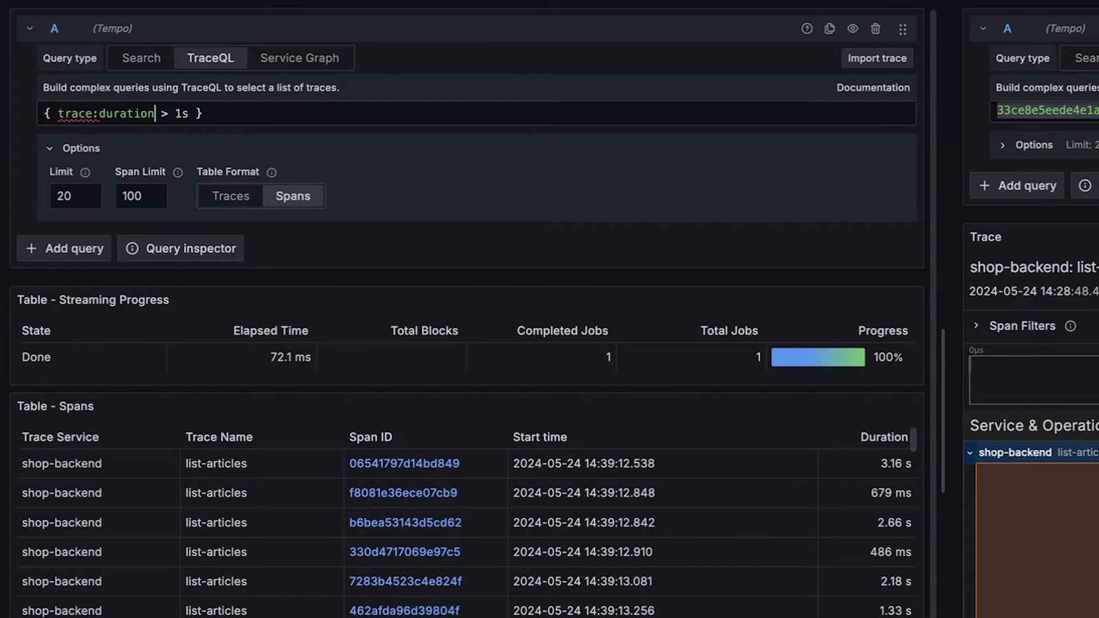
# Change the duration intrinsic's scope from trace to span so the filter reads span:duration > 1s
pyautogui.hotkey('ctrl', 'shift', 'Right')
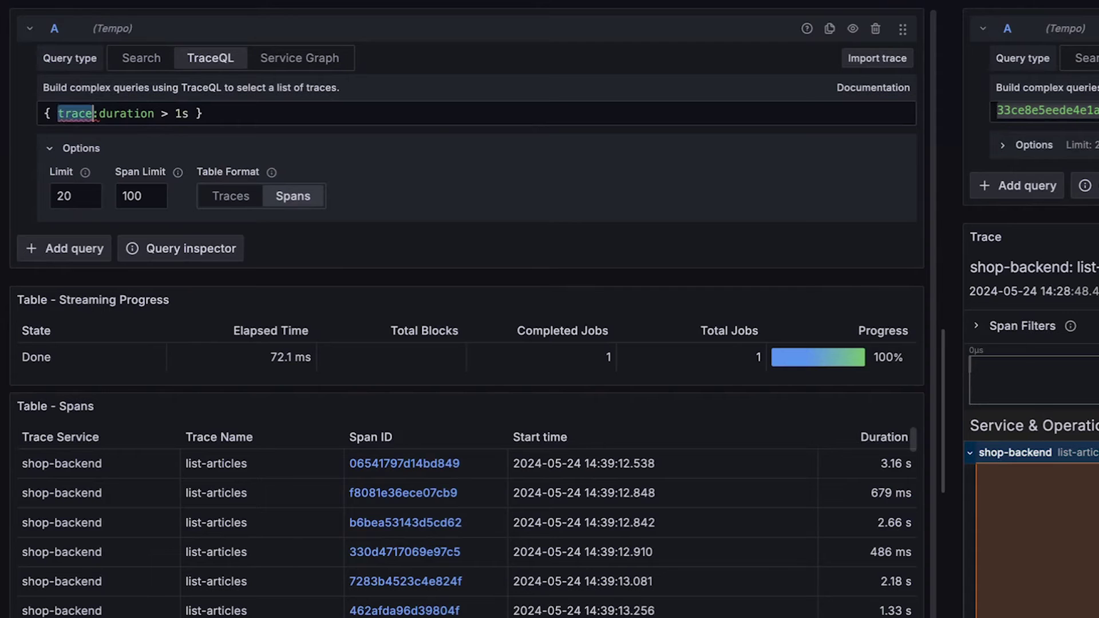
pyautogui.write('span')
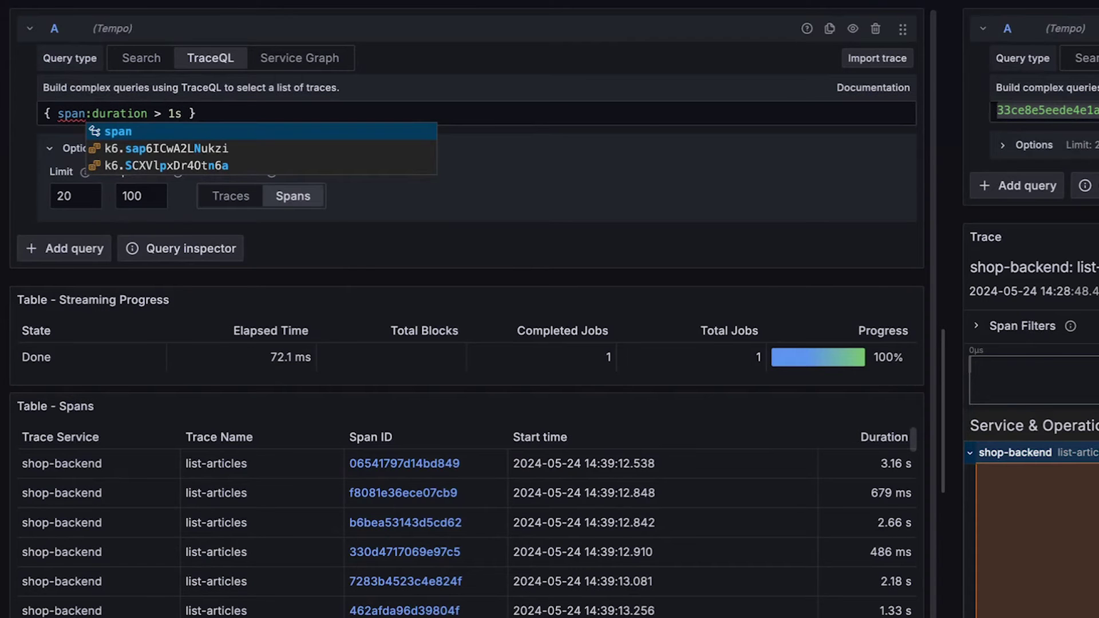
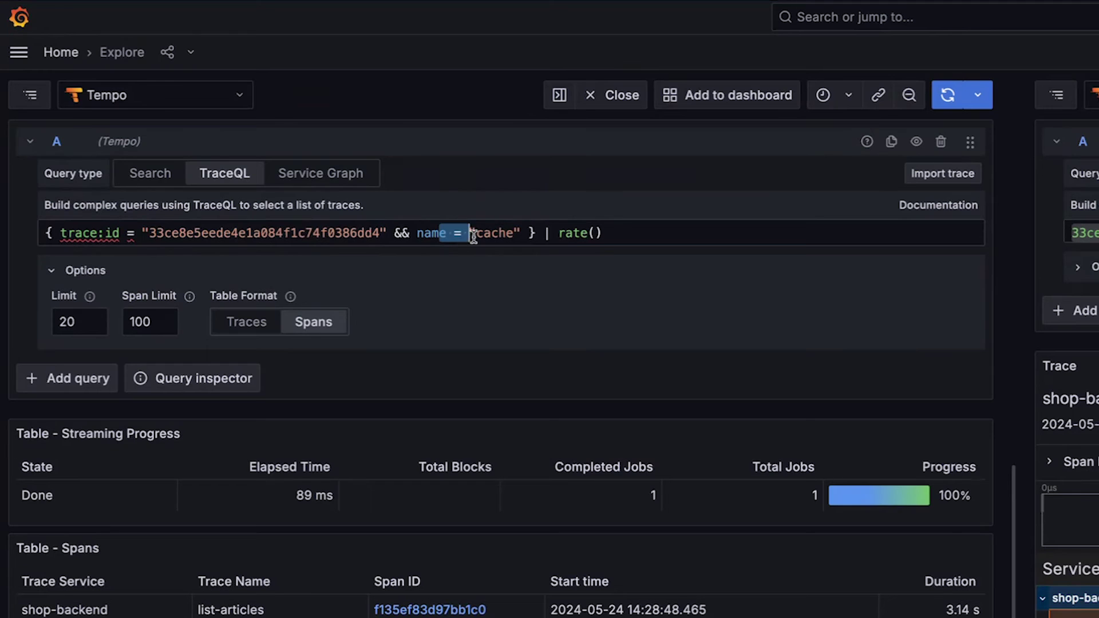
# Replace the rate() function at the end of the TraceQL query with quantile_over_time()
pyautogui.click(558, 232)
pyautogui.hotkey('shift', 'End')
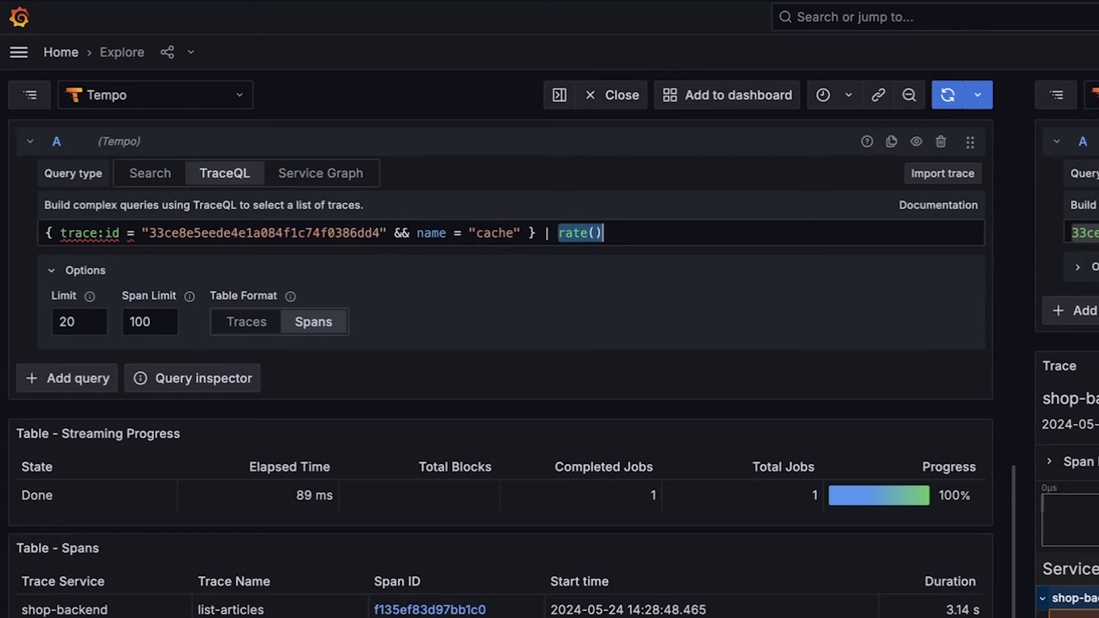
pyautogui.write('hisot')
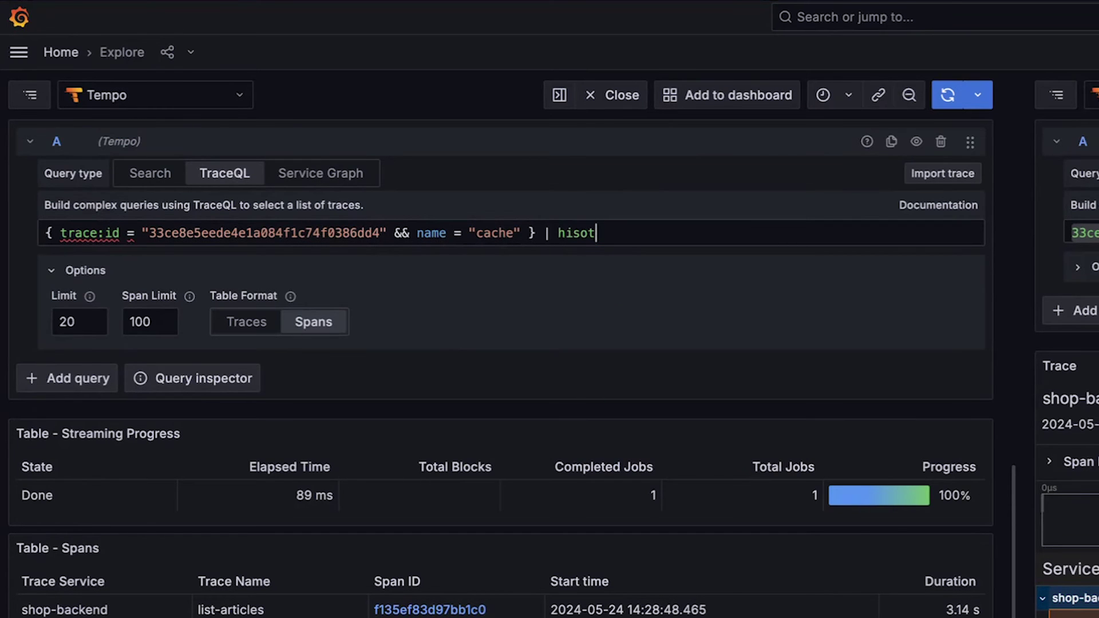
pyautogui.press('BackSpace')
pyautogui.press('BackSpace')
pyautogui.press('BackSpace')
pyautogui.press('BackSpace')
pyautogui.write('quantile_over_time(')
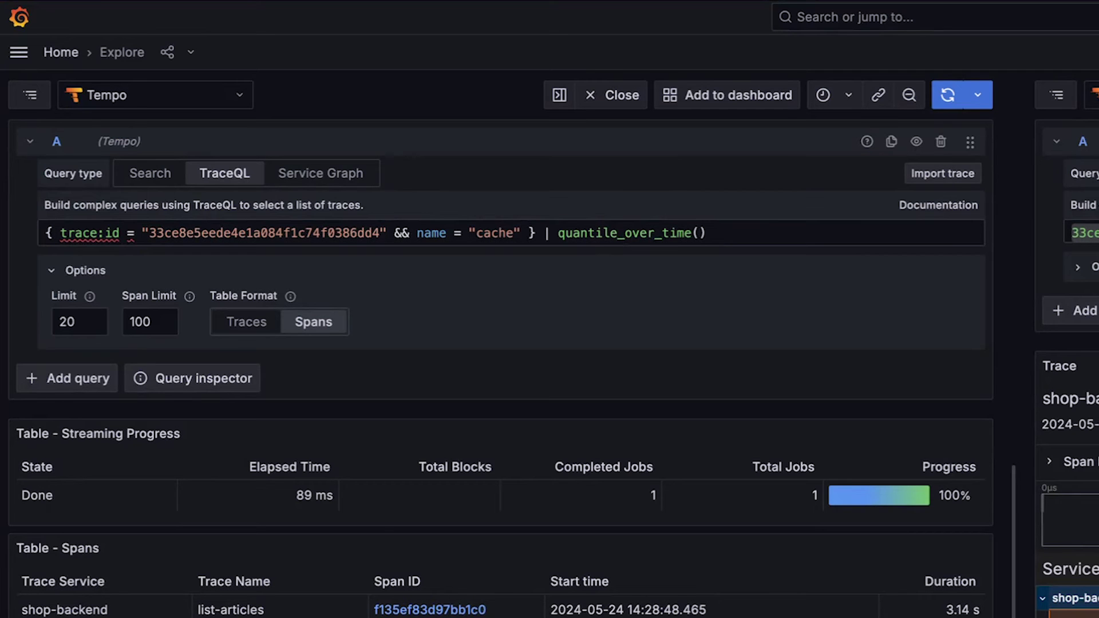
# Give quantile_over_time the arguments duration, .99, .9, .5
pyautogui.write('duration .9')
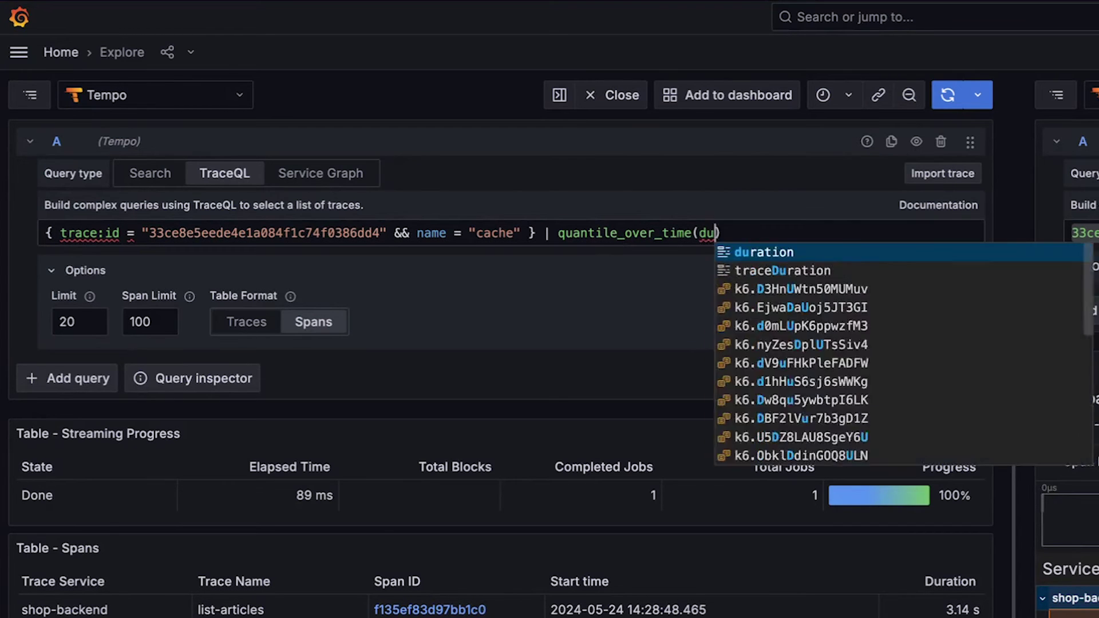
pyautogui.press('BackSpace')
pyautogui.press('BackSpace')
pyautogui.press('BackSpace')
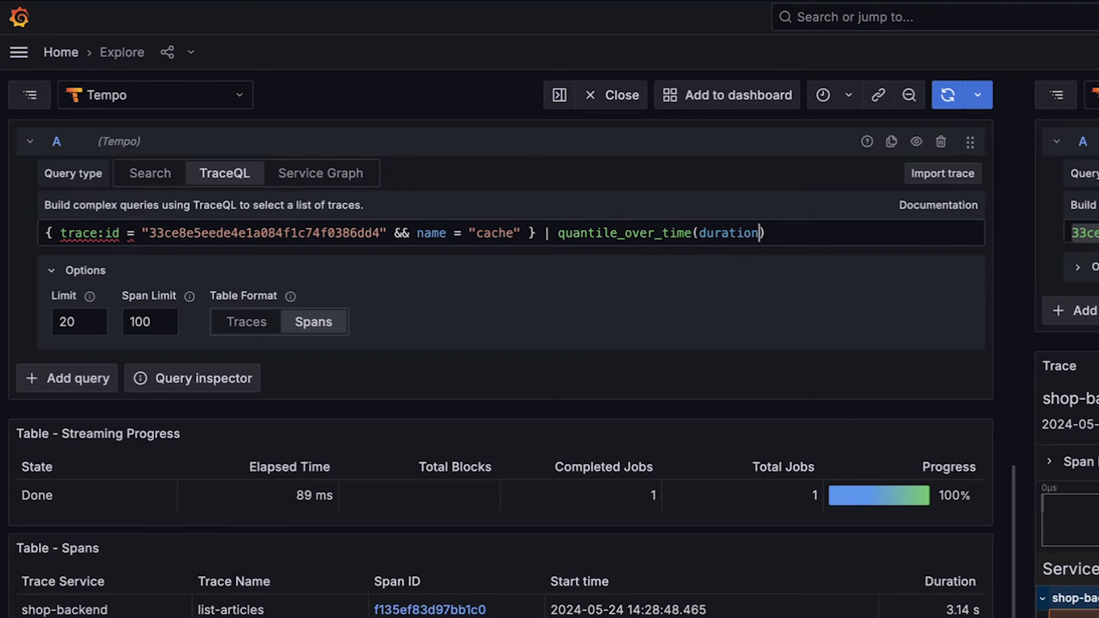
pyautogui.write(', .99, .')
pyautogui.write('9, ')
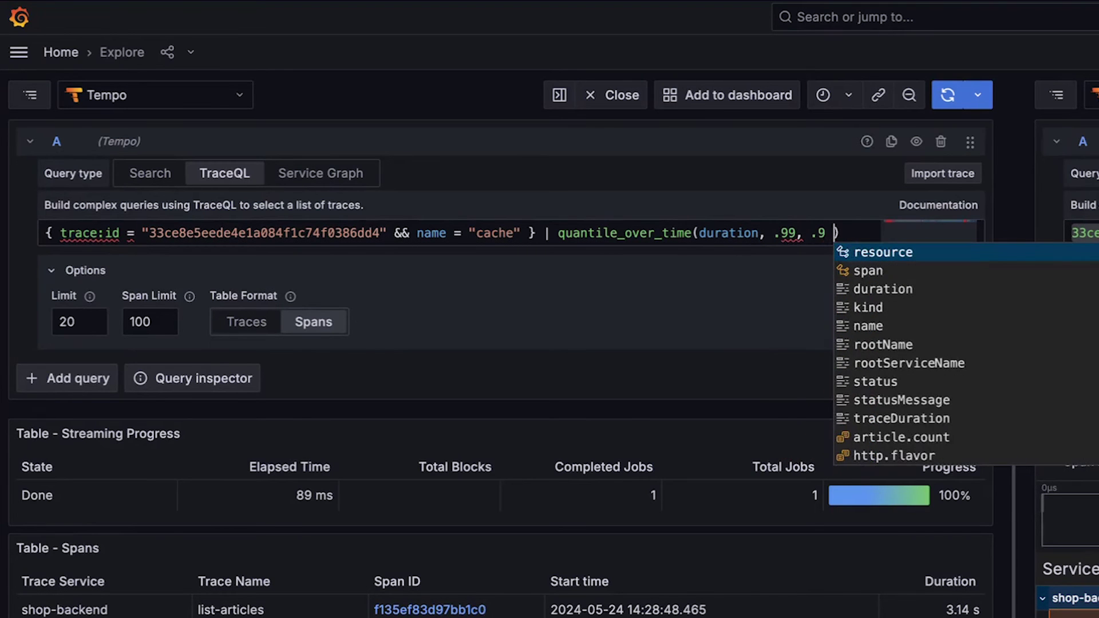
pyautogui.write('.5')
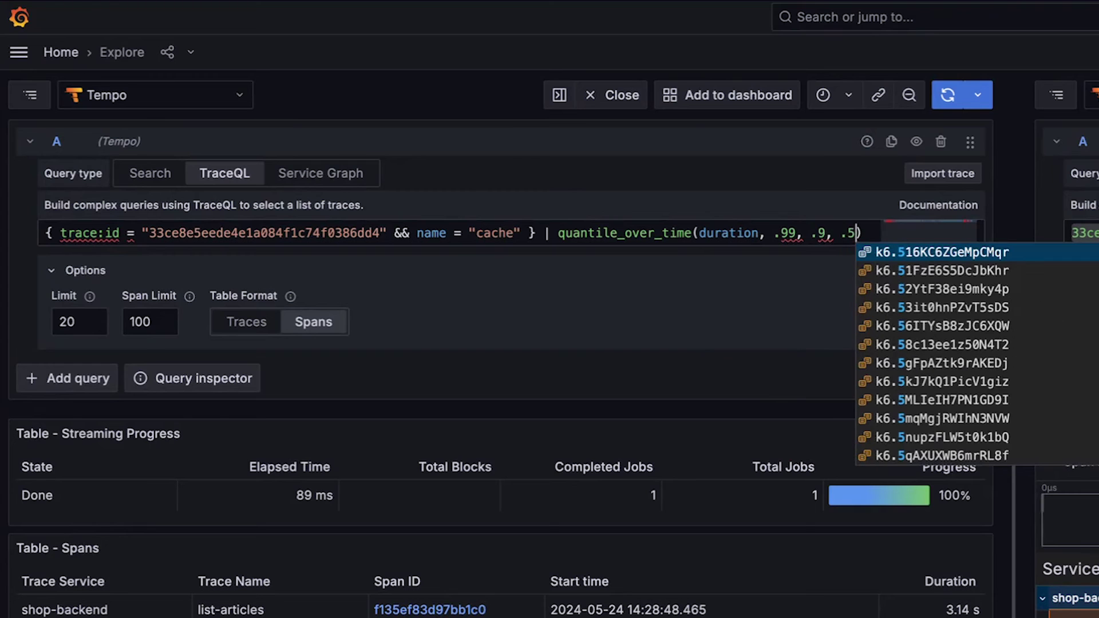
pyautogui.press('Escape')
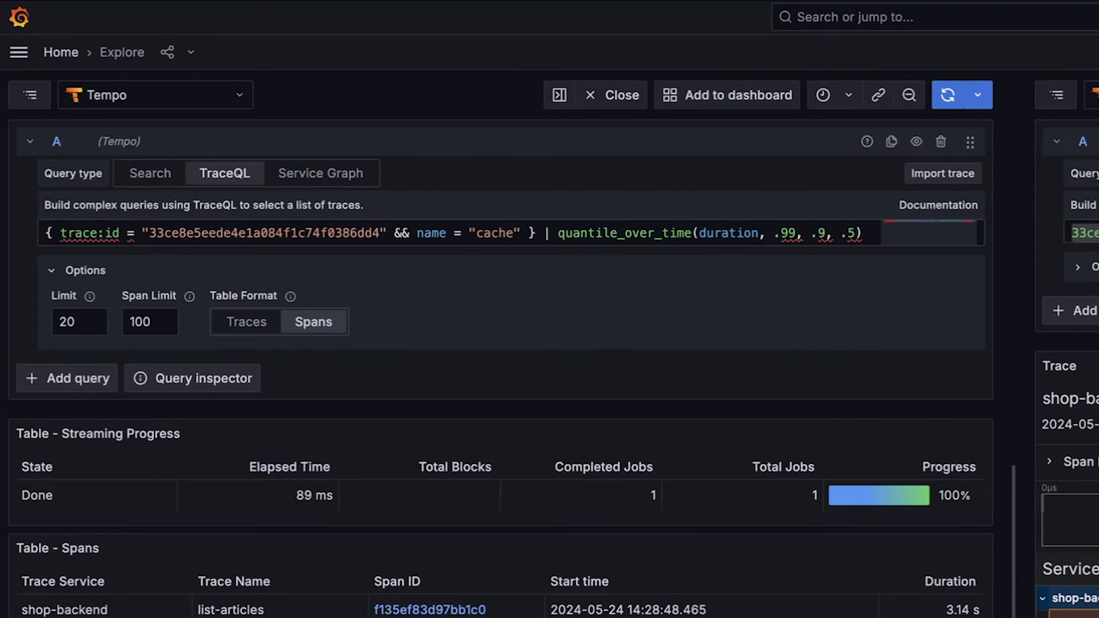
# Examine the query's parts: the trace:id filter, the name = "cache" condition and the quantile_over_time function
pyautogui.doubleClick(312, 236)
pyautogui.click(404, 231)
pyautogui.moveTo(60, 235)
pyautogui.mouseDown()
pyautogui.moveTo(373, 233)
pyautogui.moveTo(380, 221)
pyautogui.mouseUp()
pyautogui.click(584, 231)
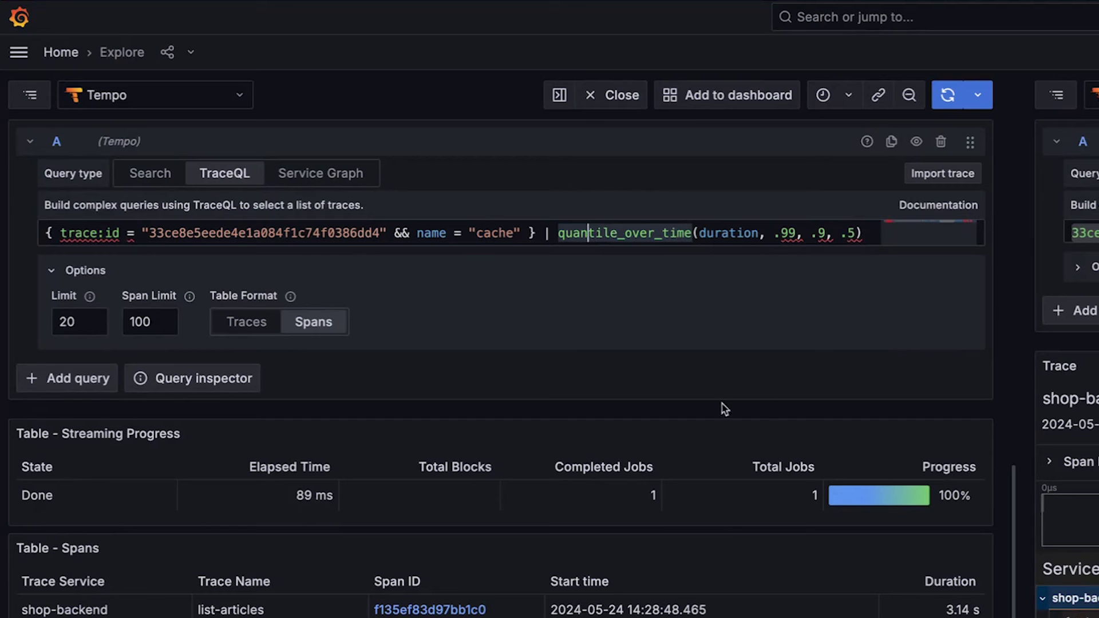
pyautogui.hotkey('alt', 'Left')
pyautogui.hotkey('shift', 'End')
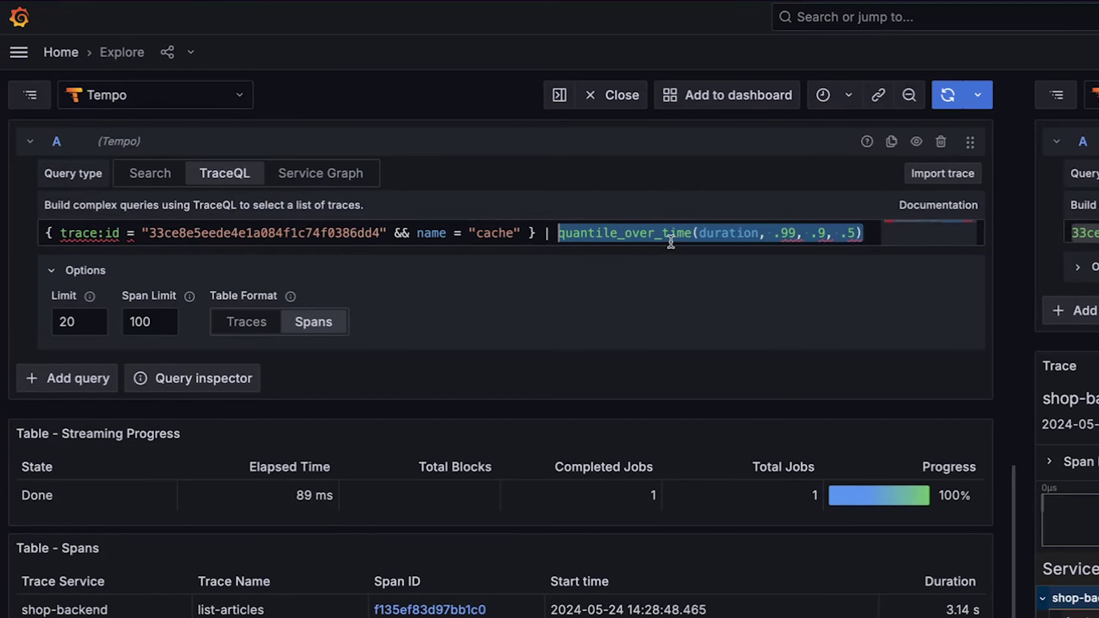
pyautogui.click(594, 247)
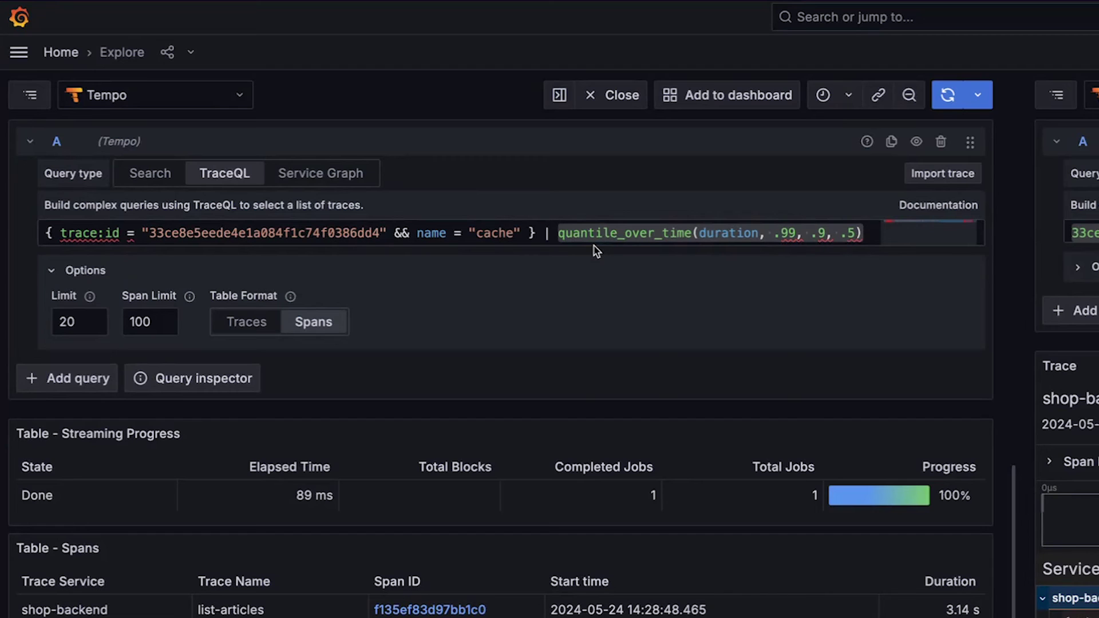
pyautogui.click(313, 224)
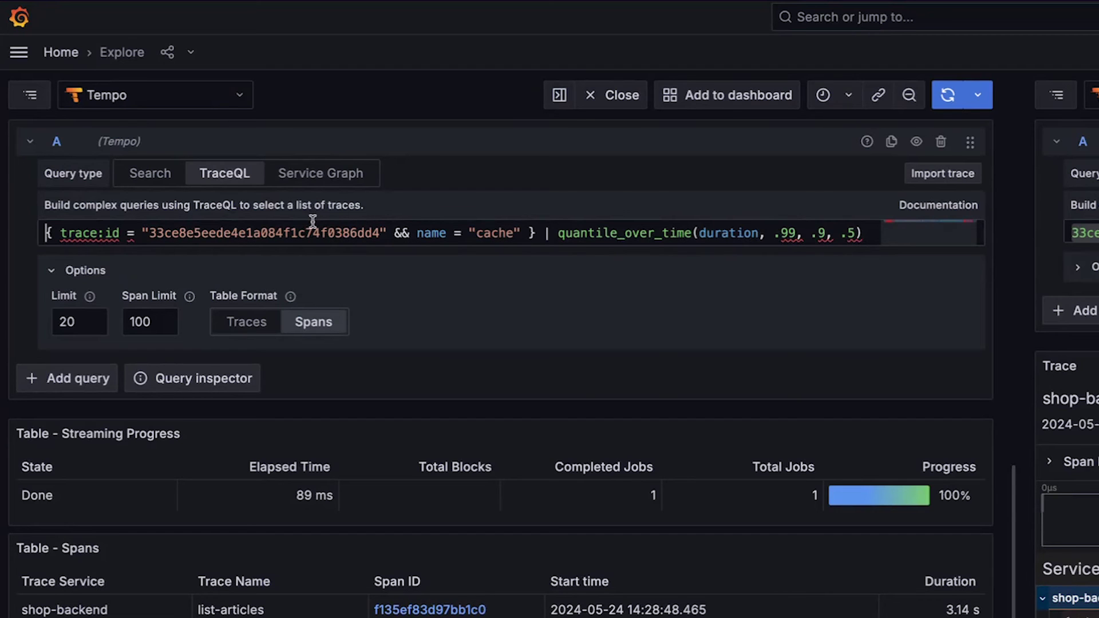
pyautogui.doubleClick(502, 241)
pyautogui.click(649, 236)
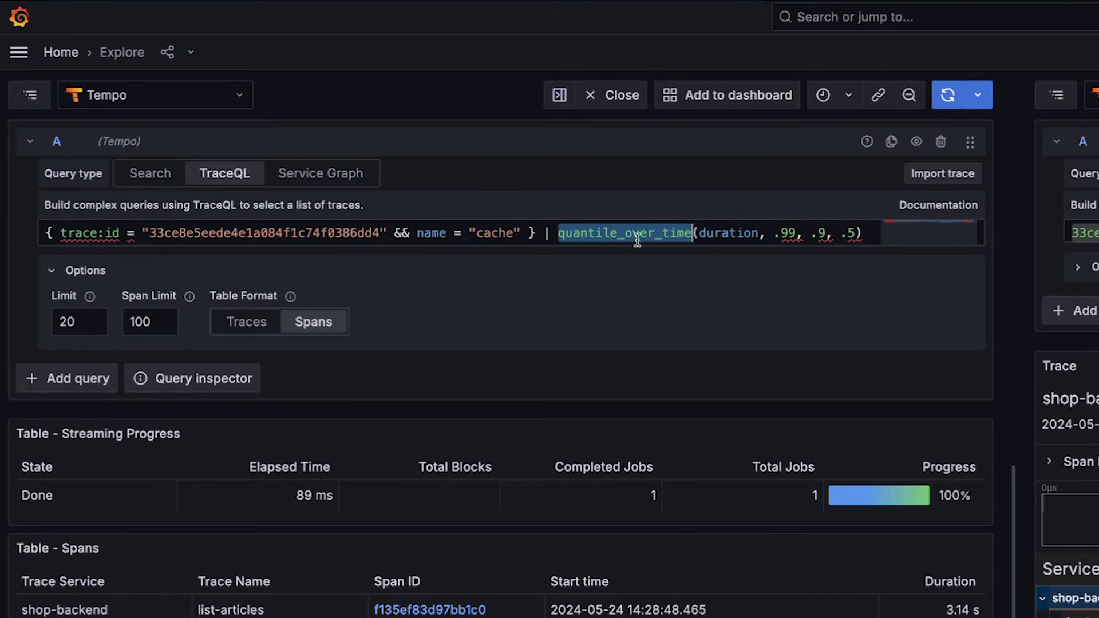
pyautogui.click(74, 236)
pyautogui.moveTo(67, 235); pyautogui.dragTo(313, 245)
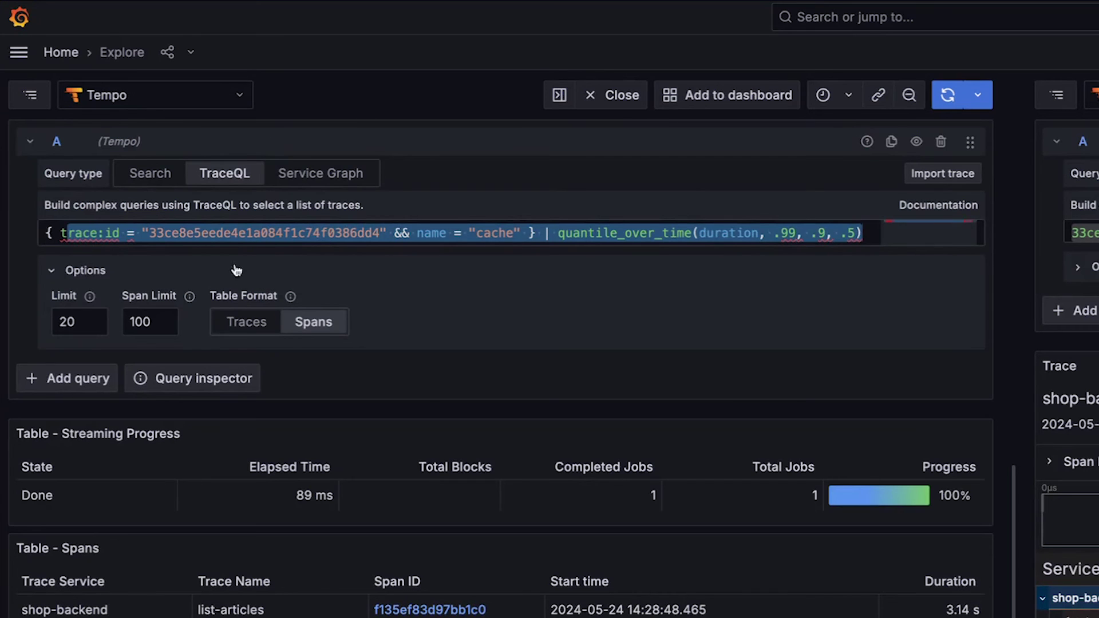
pyautogui.doubleClick(235, 233)
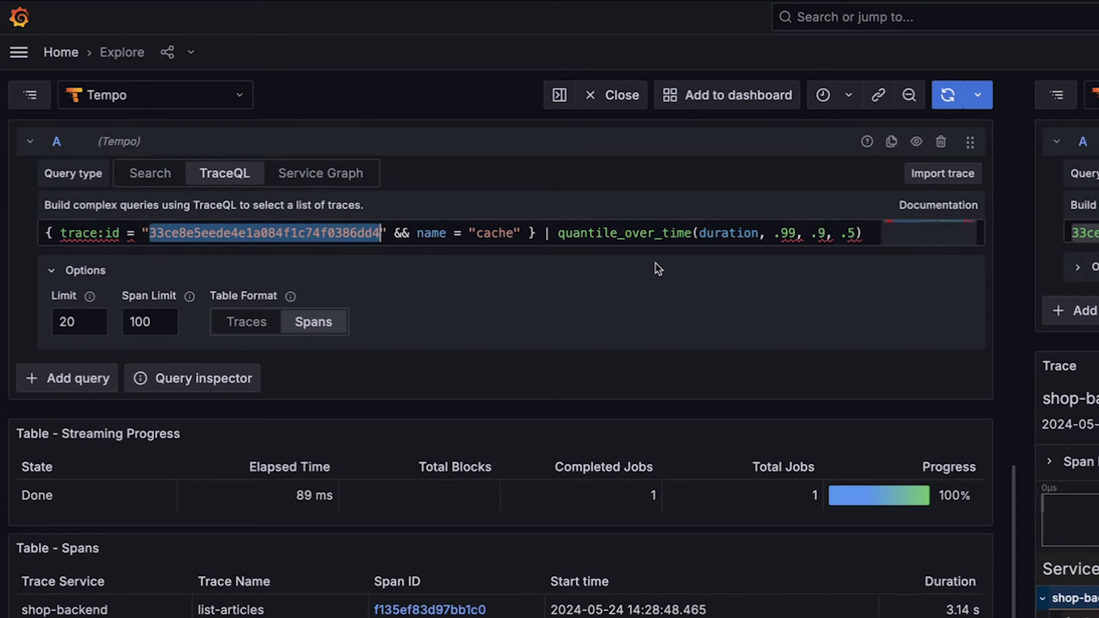